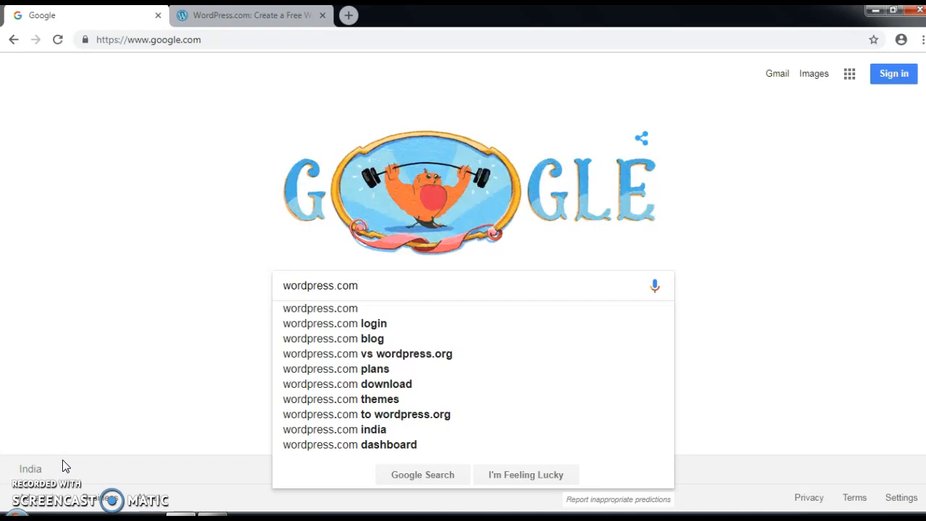
Step: Search Google for wordpress.com and open the WordPress.com home page from the results
key("Return")
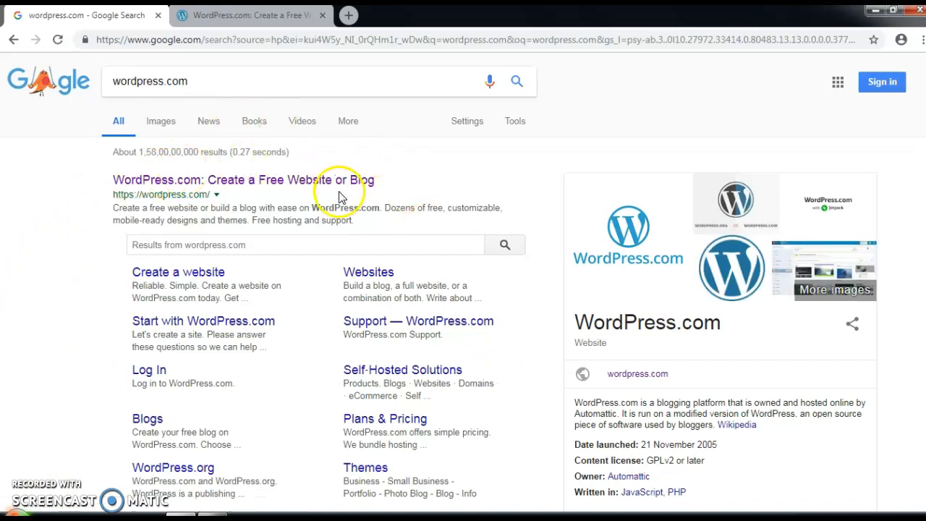
left_click(179, 185)
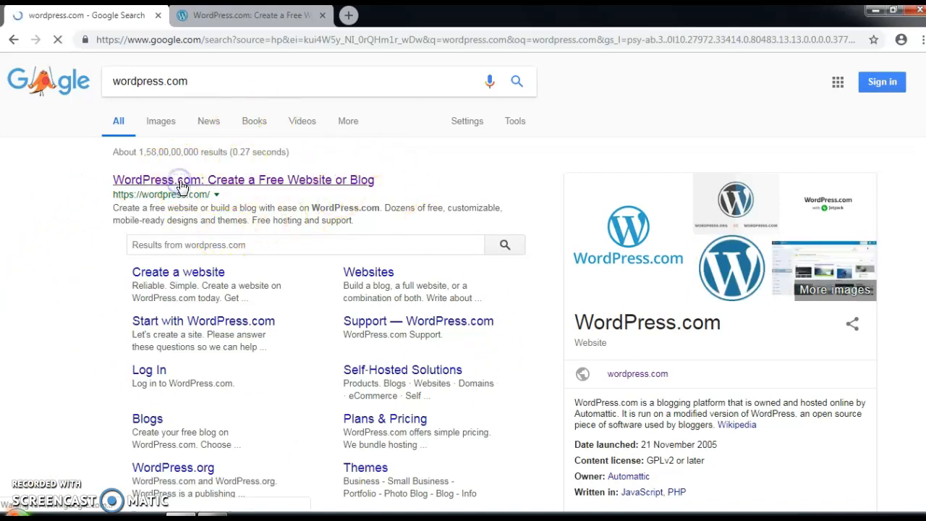
left_click(223, 15)
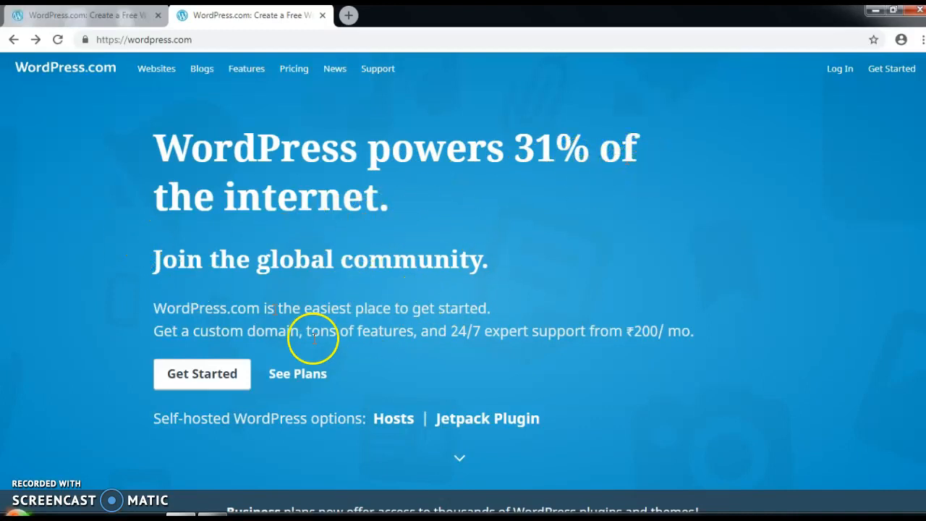
Step: On the Get Started form, enter an e-mail address, a username and a password, then submit
left_click(204, 375)
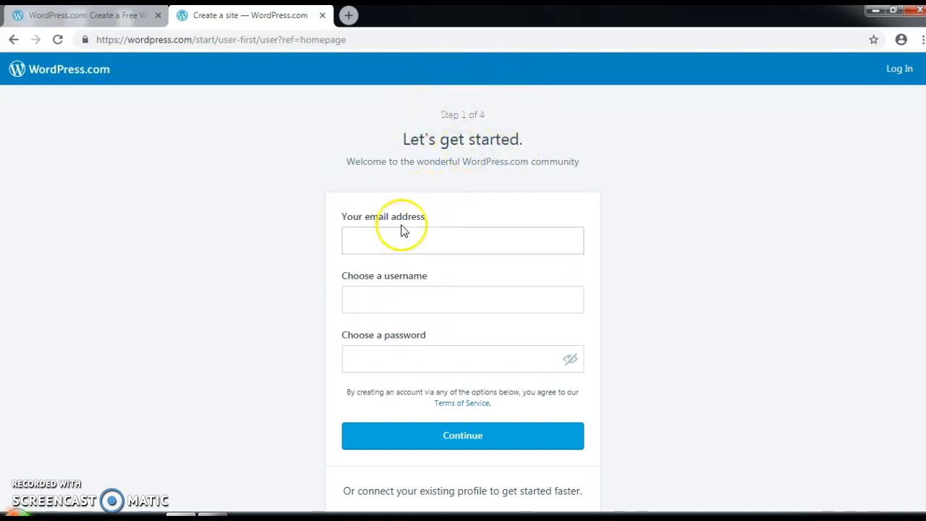
left_click(366, 240)
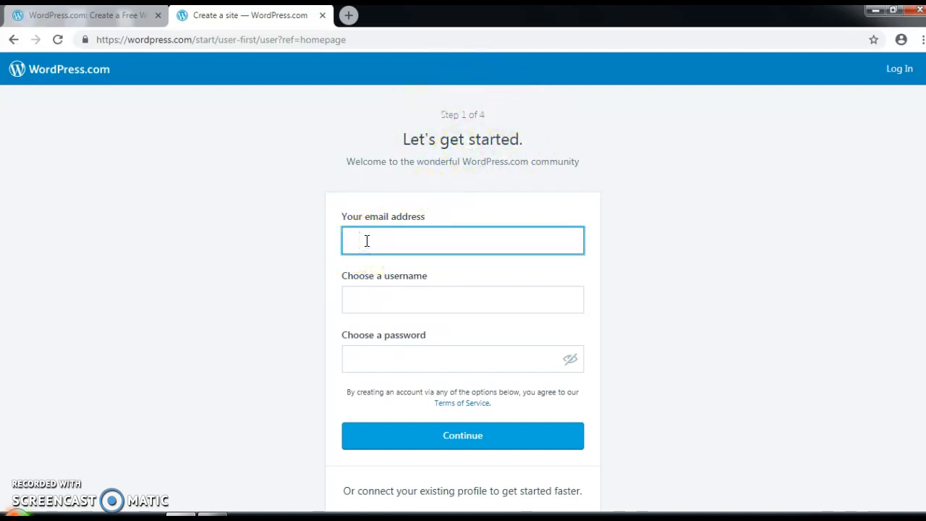
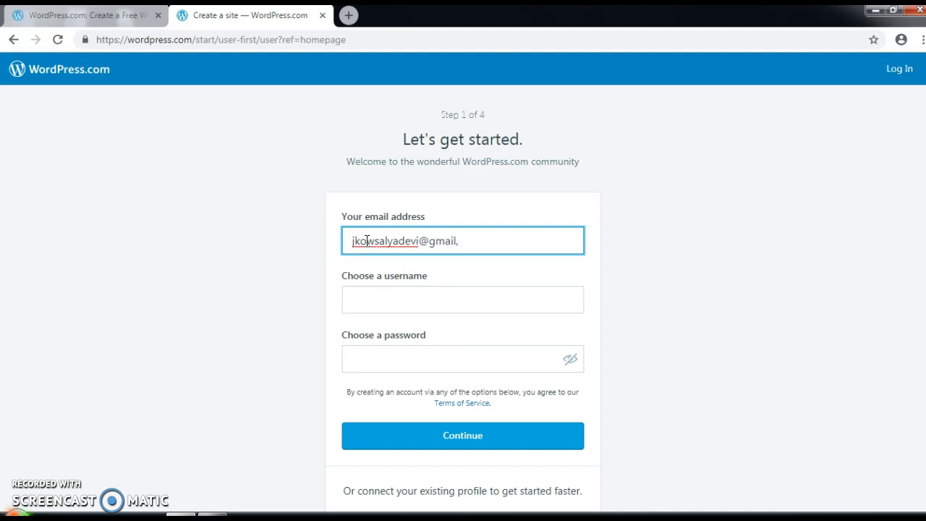
left_click(425, 294)
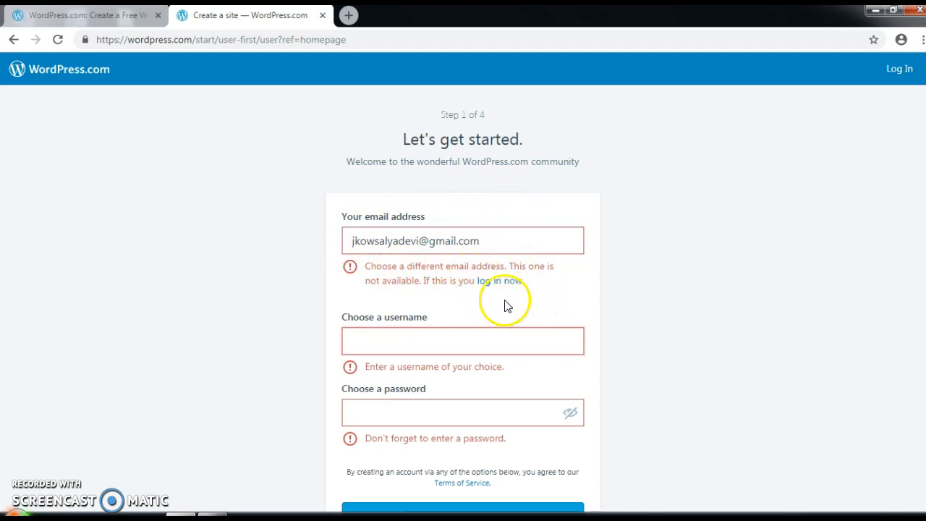
left_click(390, 340)
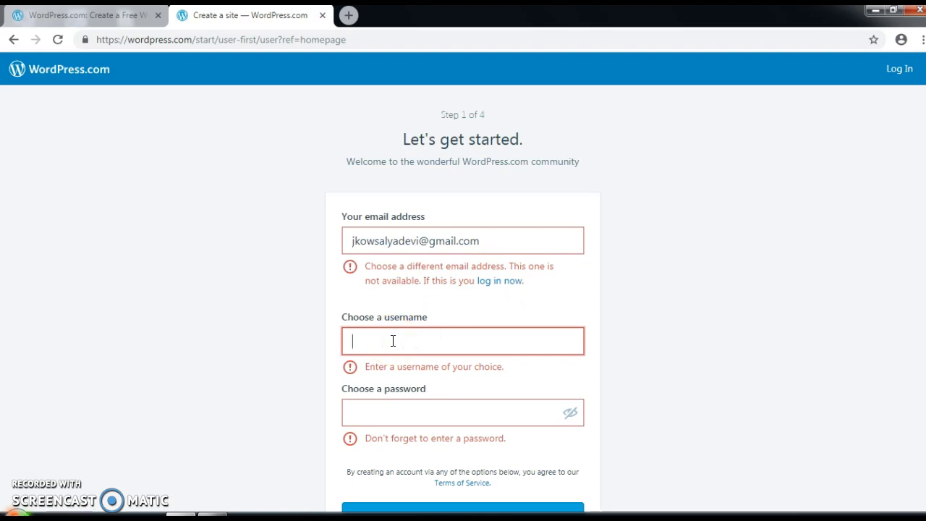
type("jkmugil")
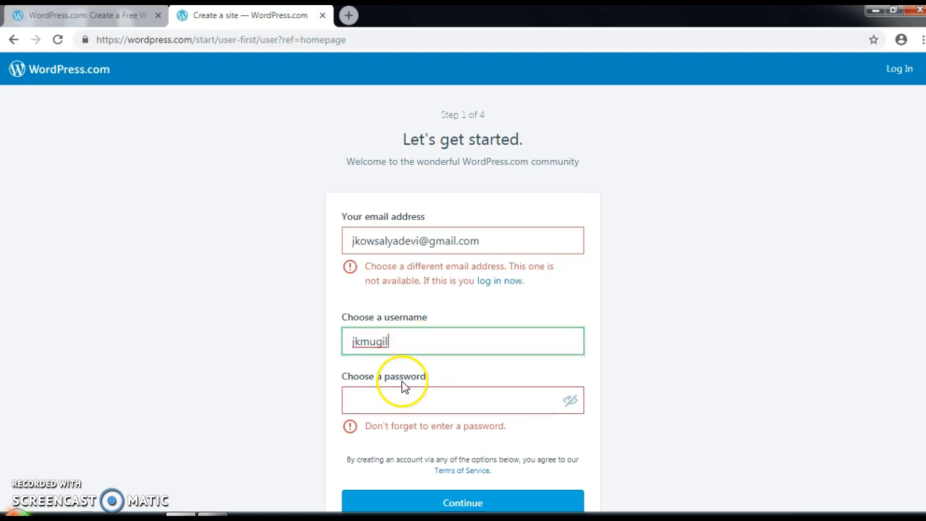
left_click(396, 398)
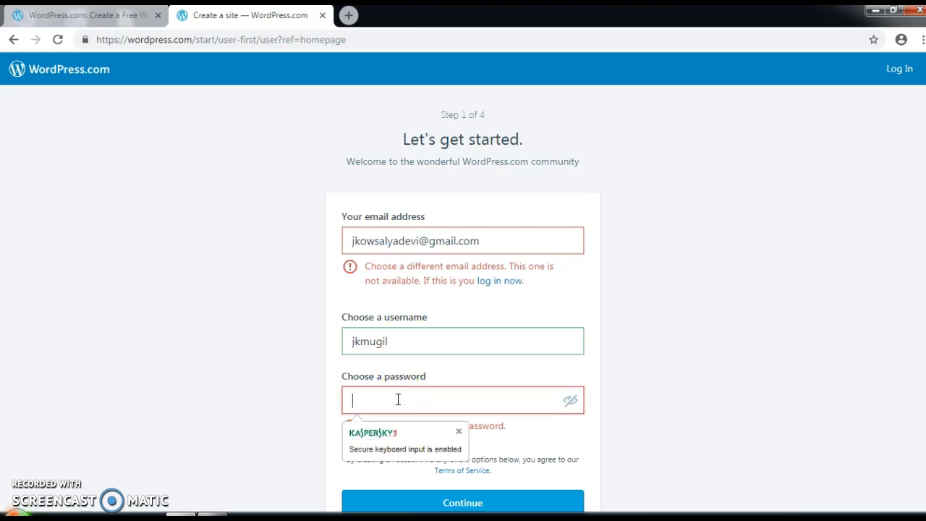
type("•••")
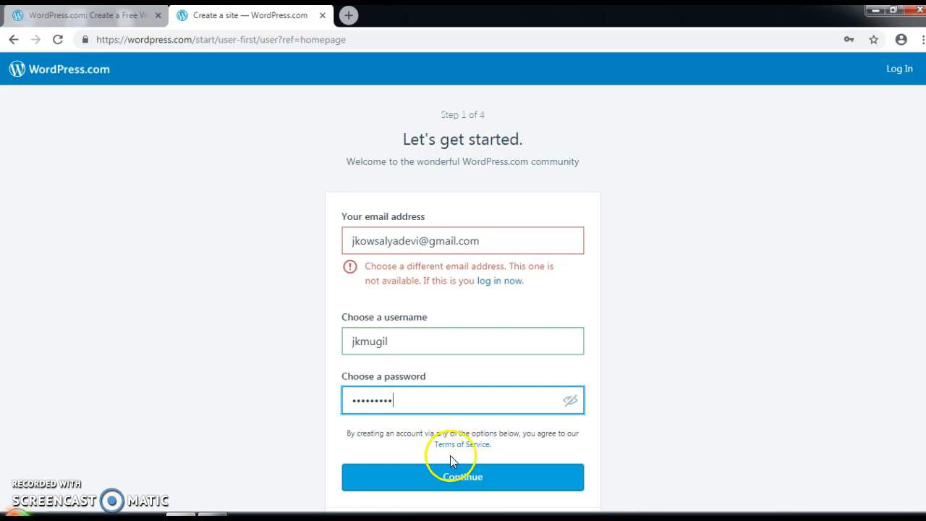
scroll(667, 424, "down", 2)
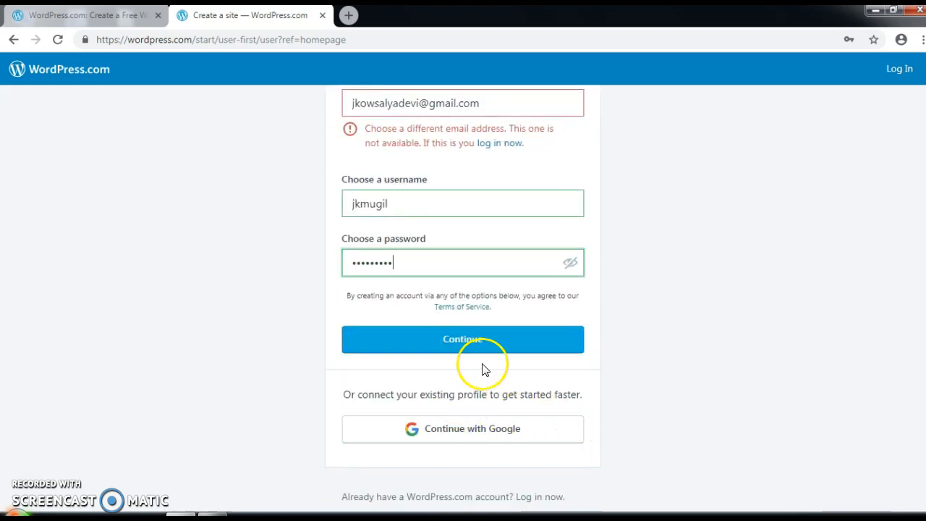
left_click(485, 346)
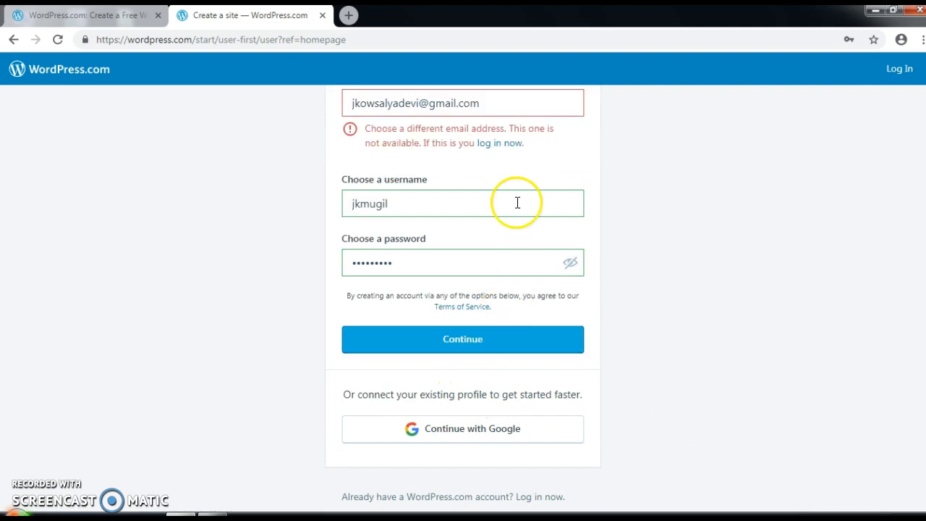
Step: Log in to the existing account with its prefilled e-mail and password, declining Chrome's password save
left_click(504, 144)
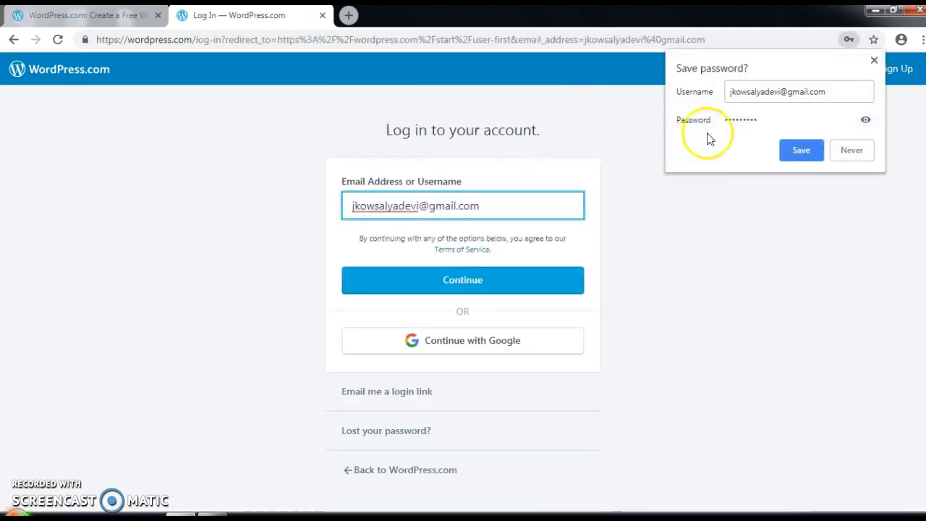
left_click(860, 149)
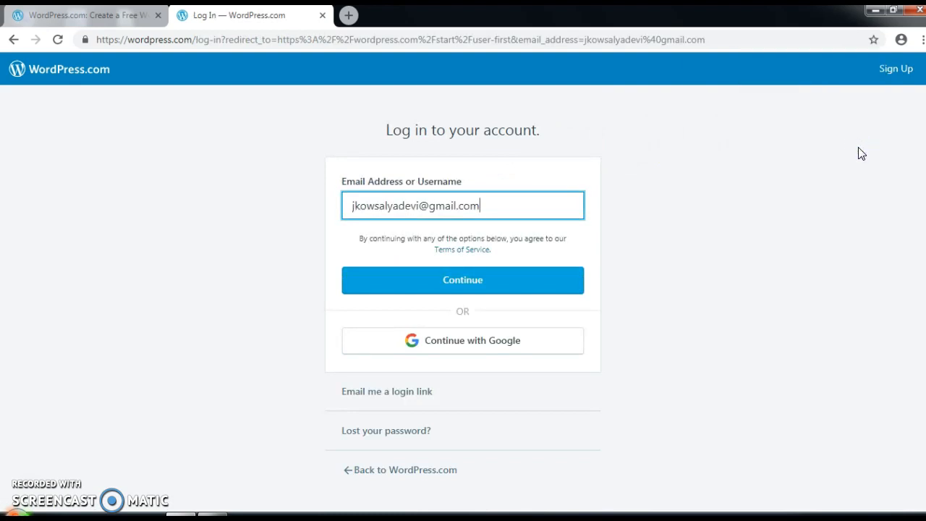
left_click(475, 281)
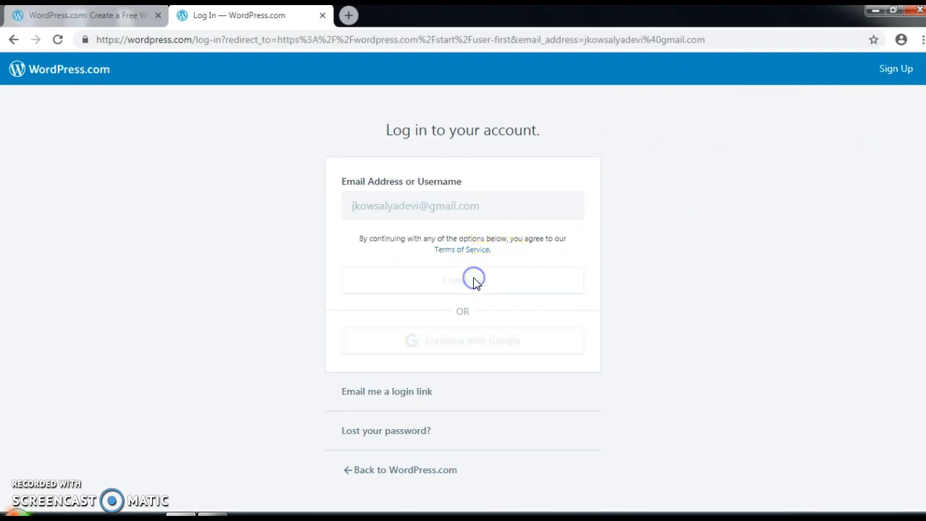
left_click(420, 264)
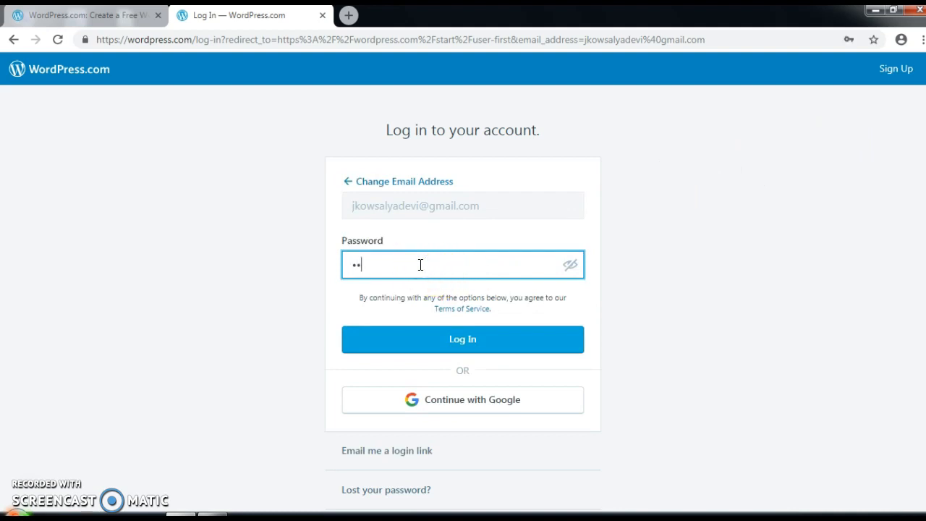
type("•••••••")
left_click(485, 340)
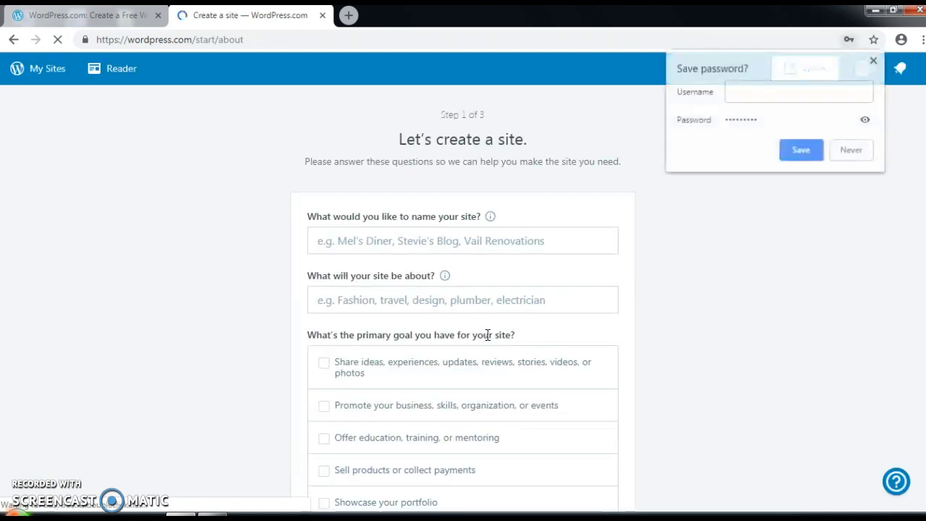
Step: Name the site 'firstjk' and choose Education as its topic
left_click(851, 147)
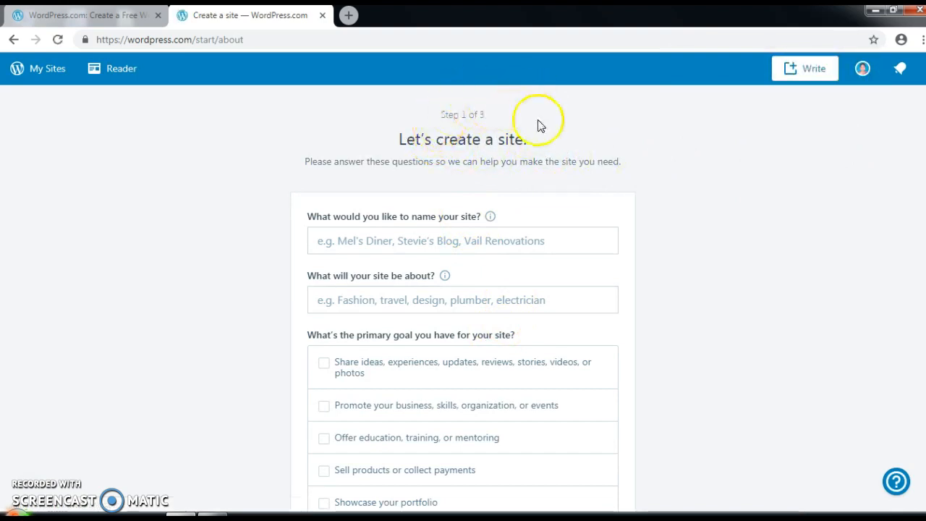
left_click(387, 239)
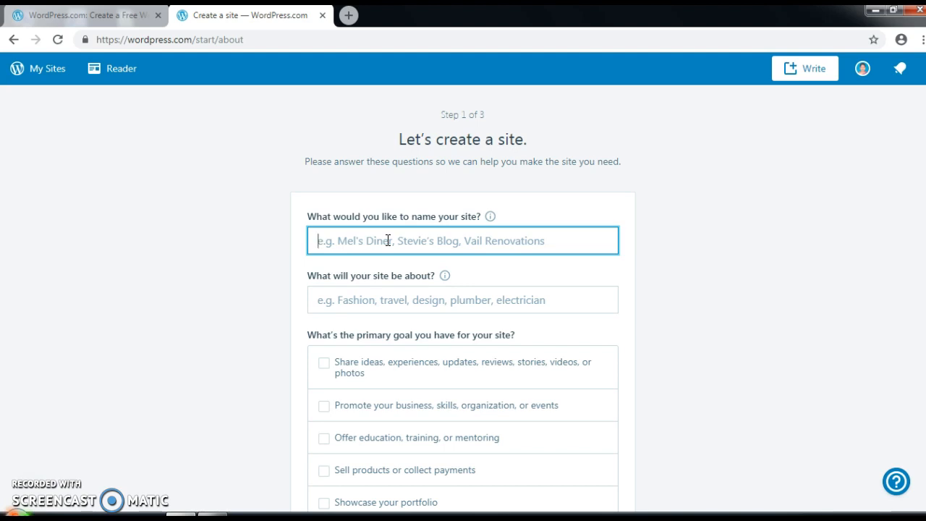
type("firstjk")
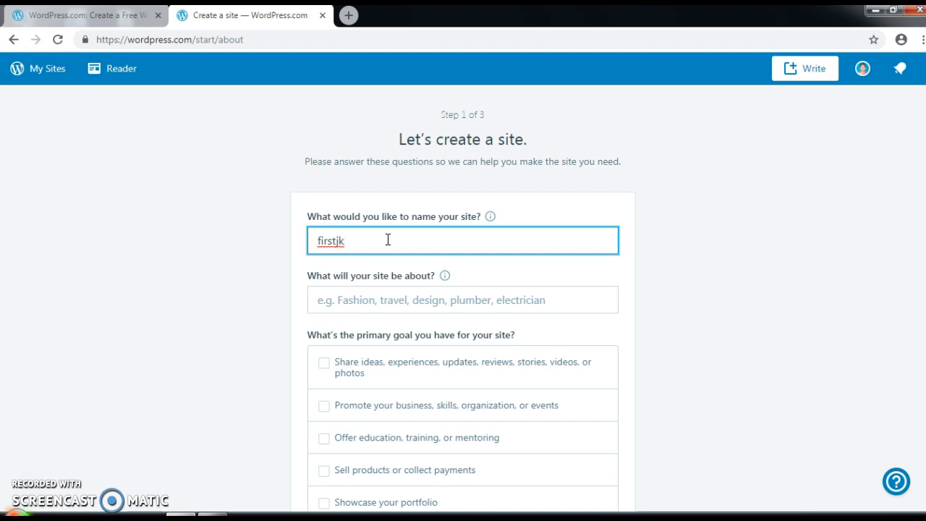
left_click(386, 299)
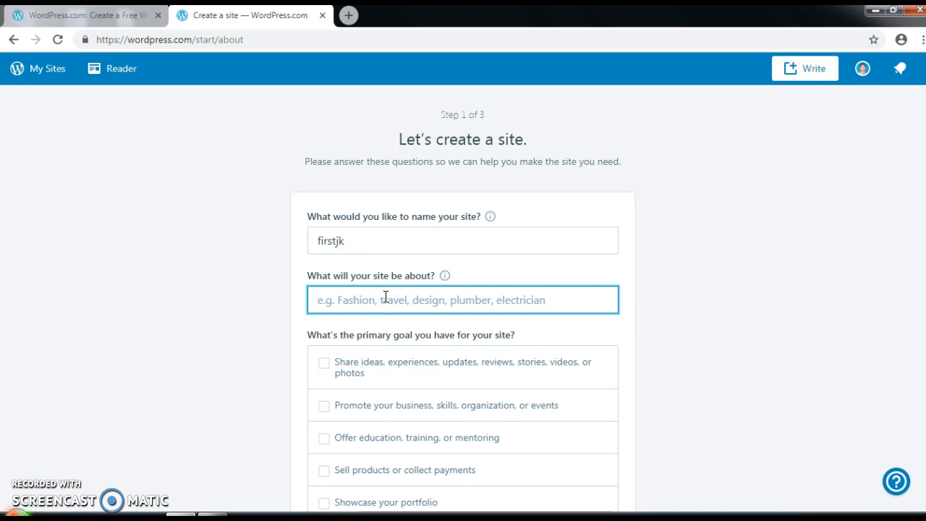
type("educ")
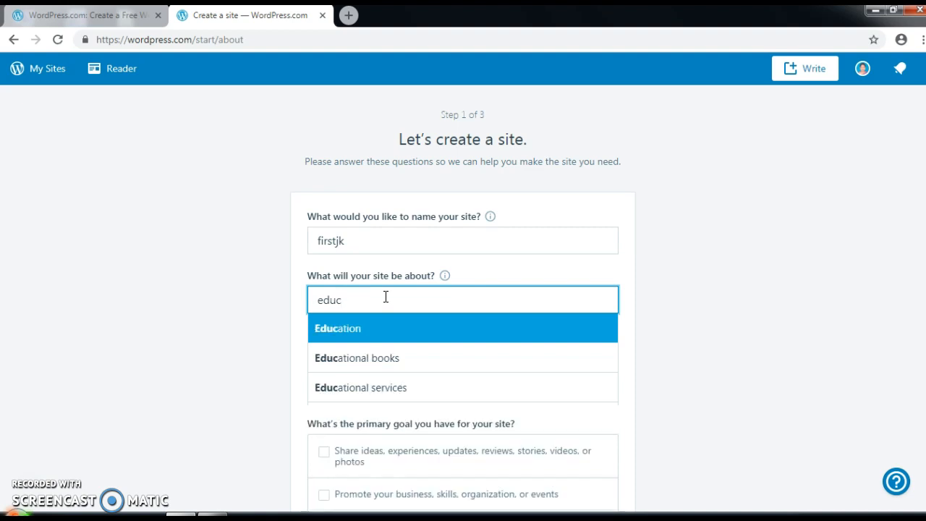
left_click(347, 331)
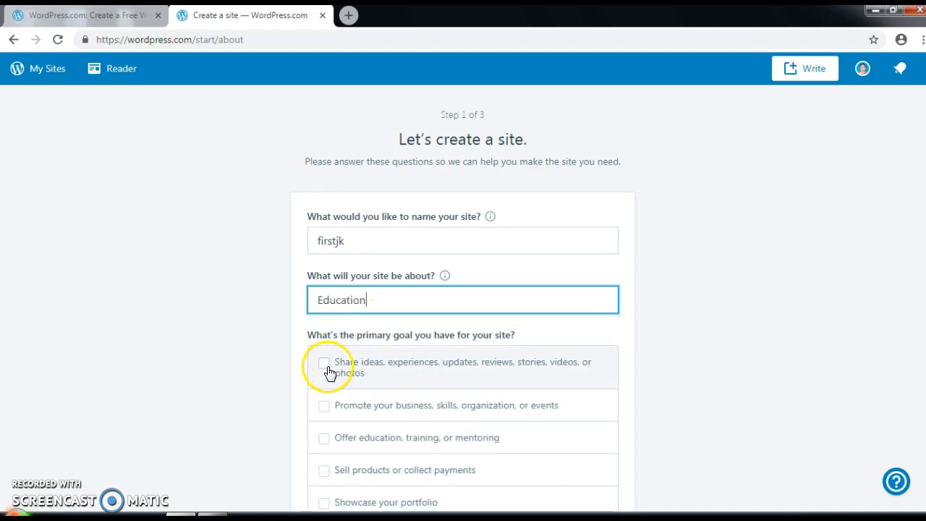
Step: Tick the sharing-ideas and offering-education goals and continue to the address step
scroll(651, 360, "down", 1)
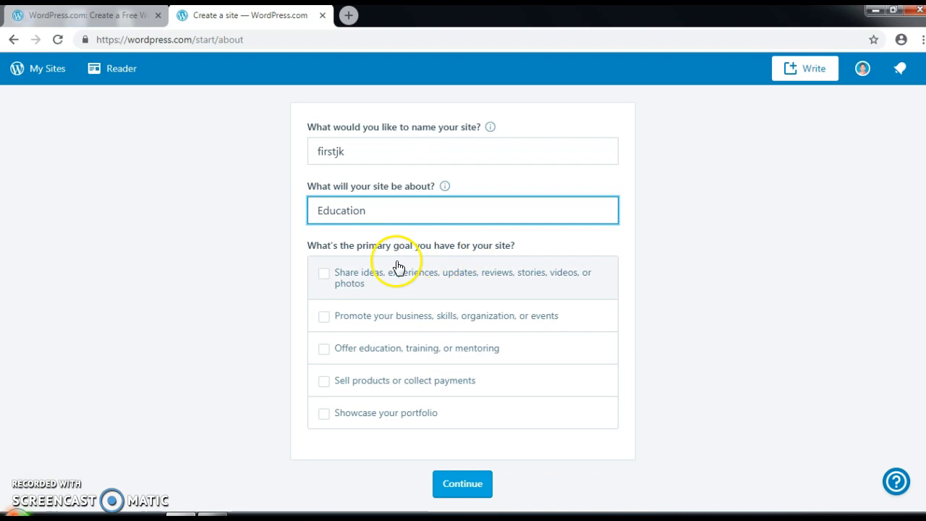
left_click(324, 275)
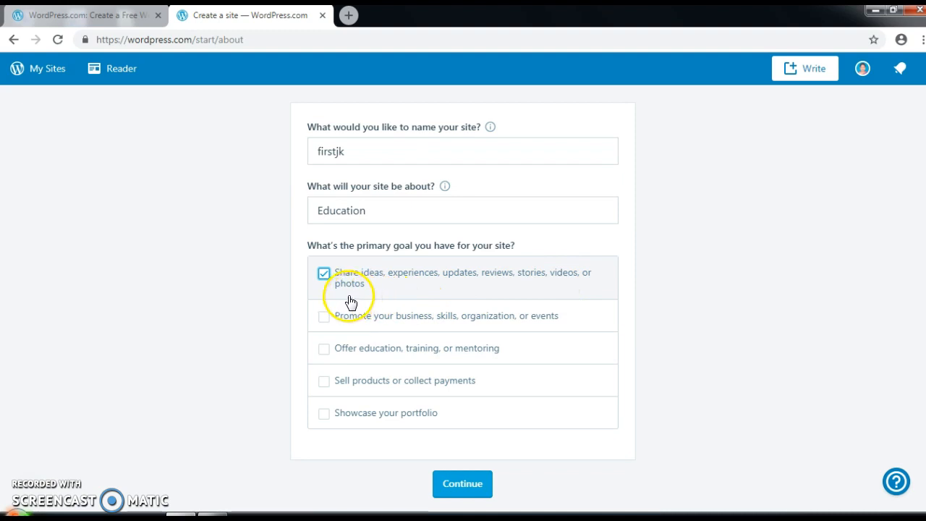
left_click(325, 350)
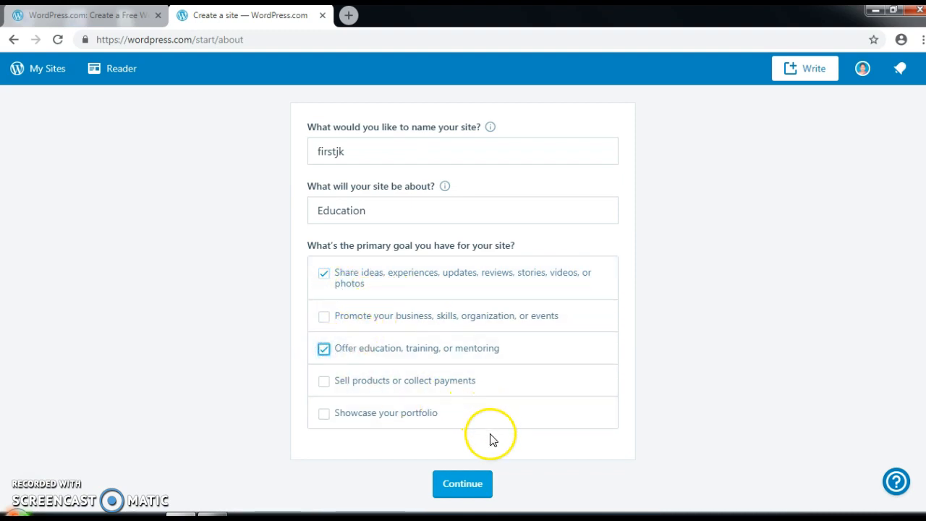
left_click(474, 489)
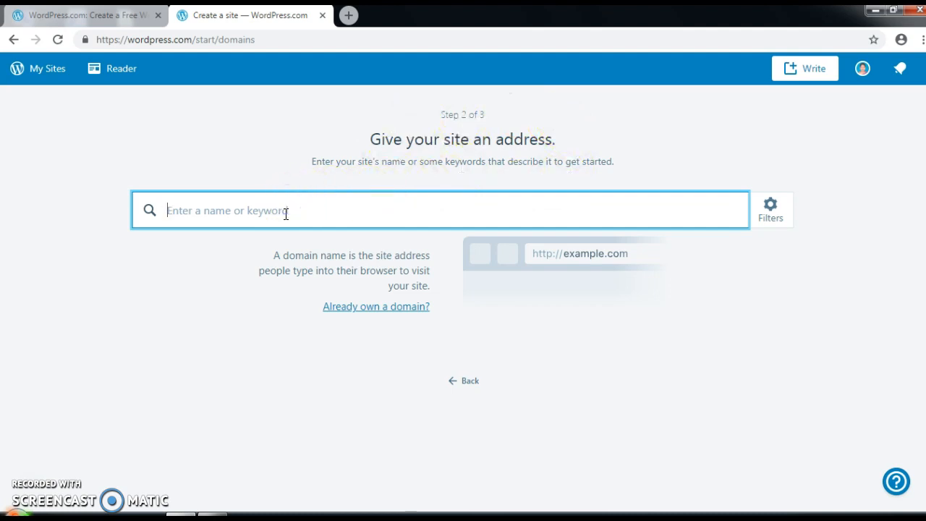
Step: Search addresses for 'jkmugil' and select the free .wordpress.com subdomain
type("jkmugil")
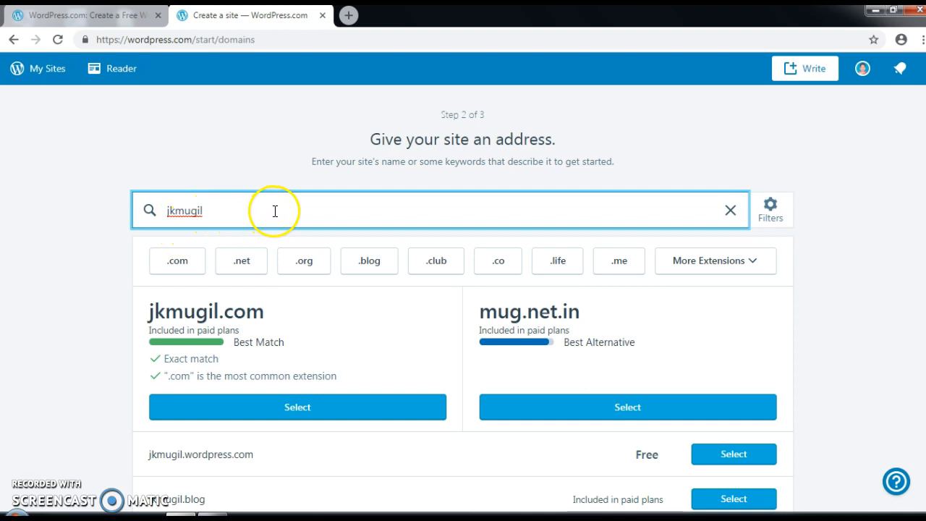
scroll(789, 312, "down", 1)
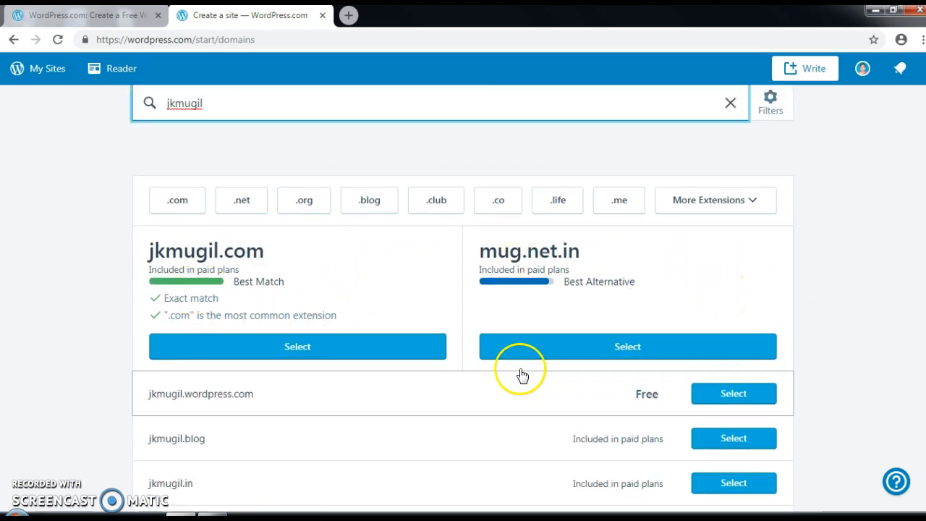
left_click(738, 398)
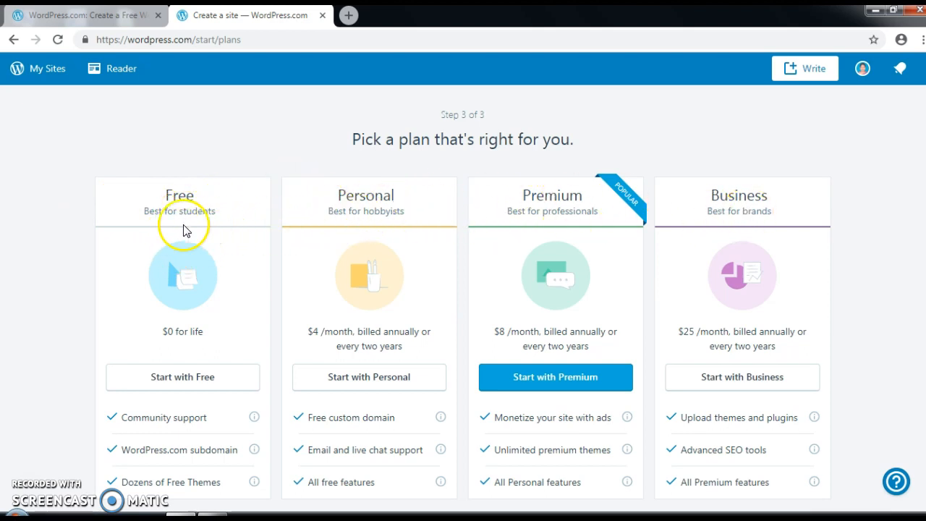
Step: Choose Start with Free and continue through setup to the Site Checklist
scroll(222, 214, "down", 2)
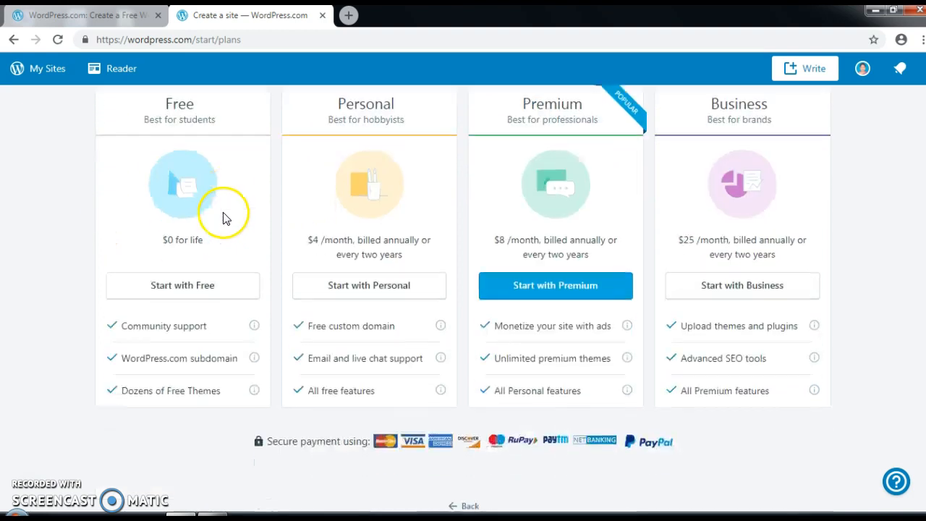
left_click(185, 273)
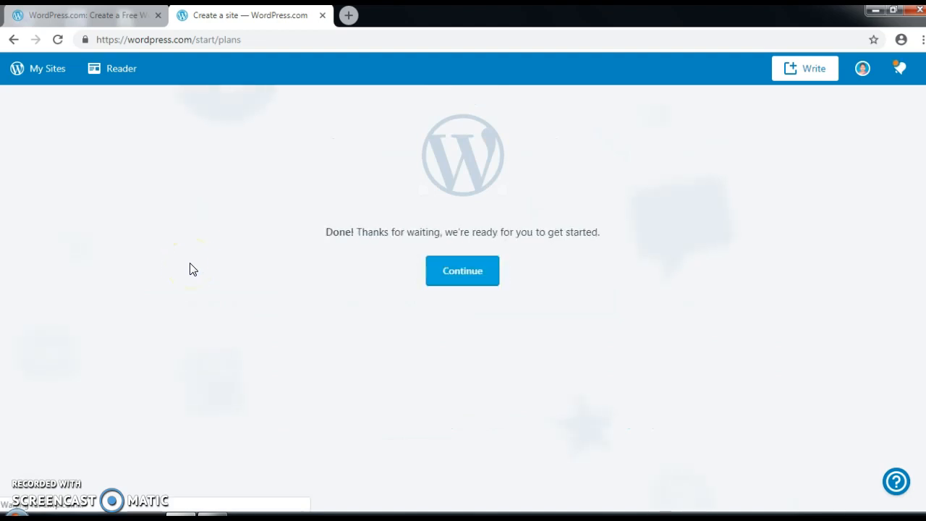
left_click(466, 278)
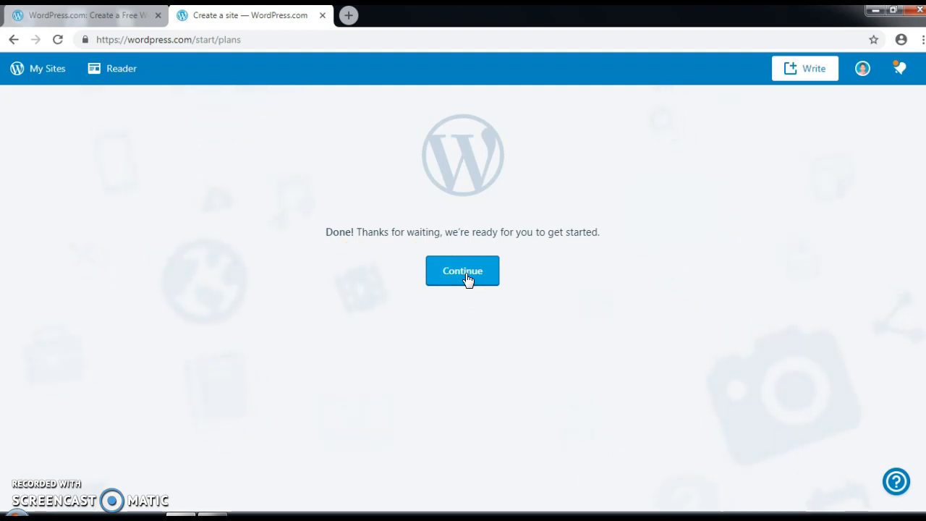
left_click(466, 277)
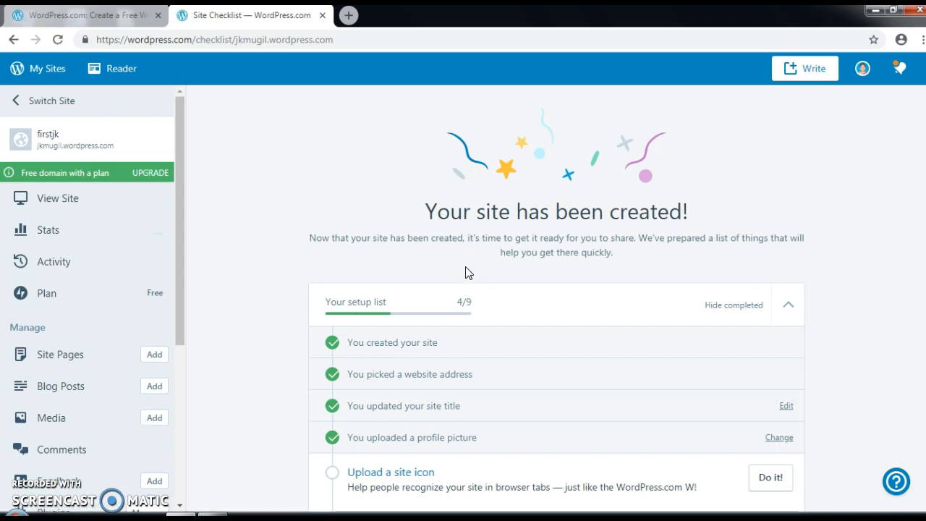
Step: Scroll through the Site Checklist tasks, then go to the site's Stats page via My Sites
scroll(543, 280, "down", 1)
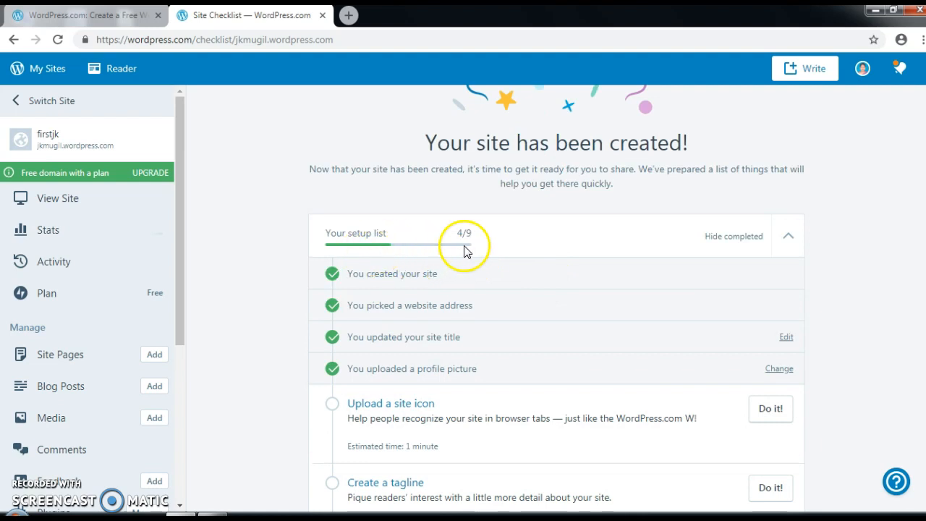
scroll(535, 271, "down", 1)
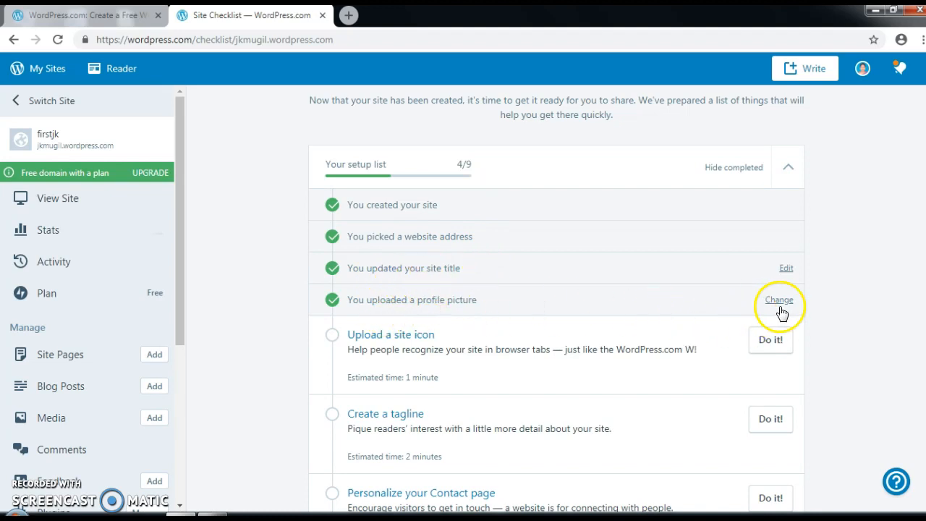
scroll(823, 310, "down", 2)
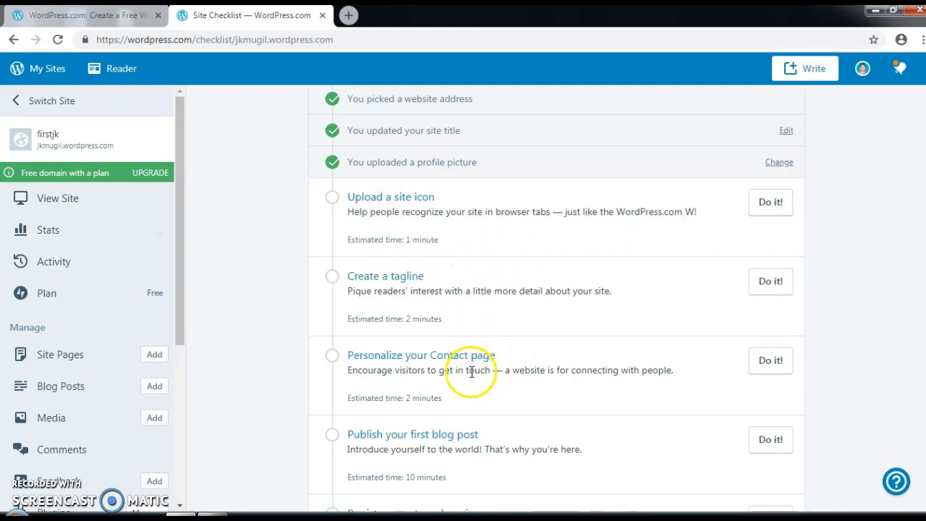
scroll(517, 371, "down", 1)
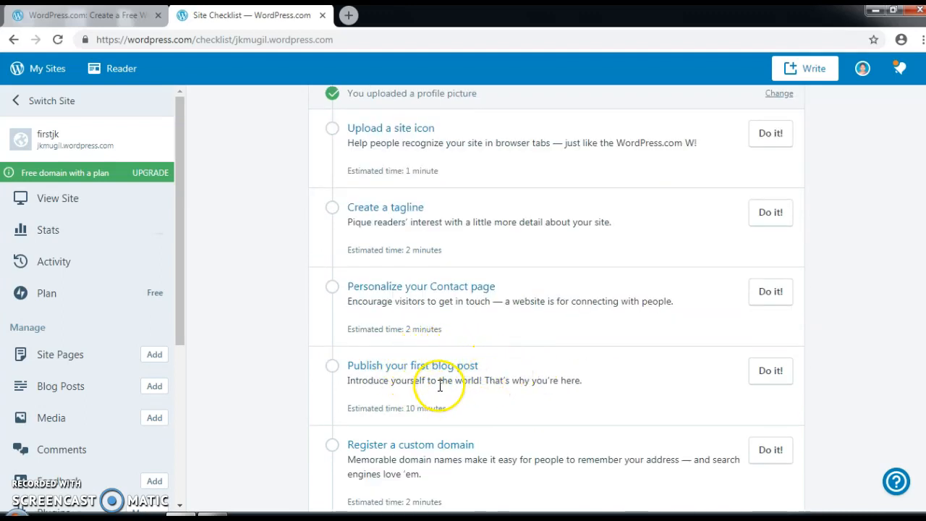
scroll(442, 390, "down", 1)
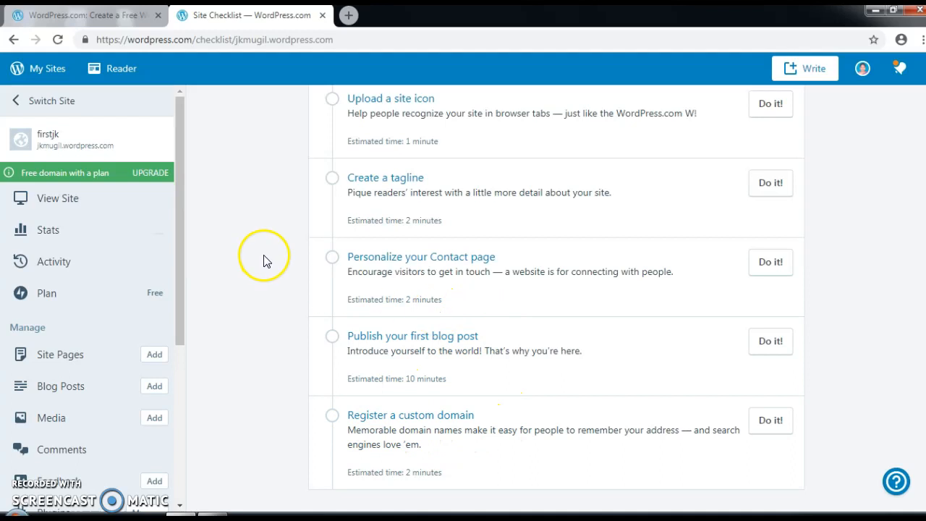
scroll(264, 260, "up", 4)
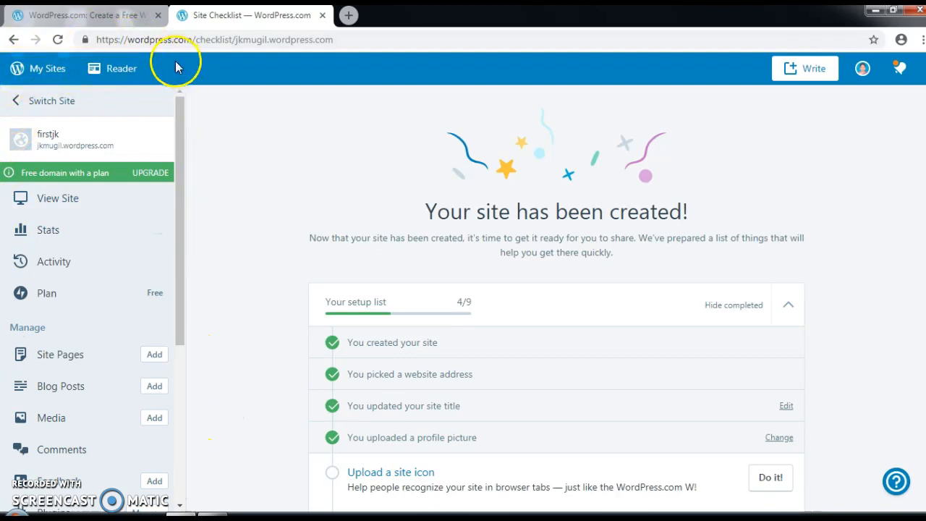
left_click(20, 69)
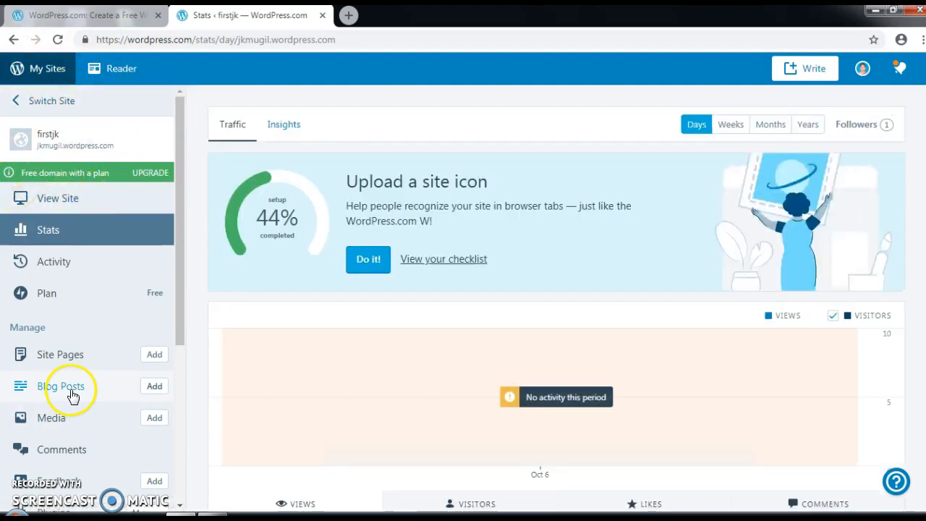
Step: Add a post titled 'myfirstpost' with body 'hi everyone' and 'this is my first website in wordpress.com'
left_click(155, 389)
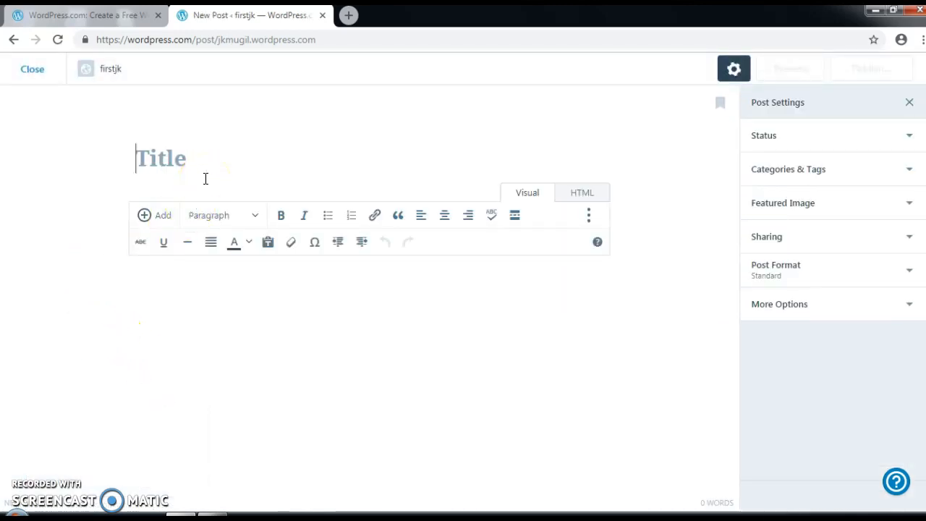
type("myfi")
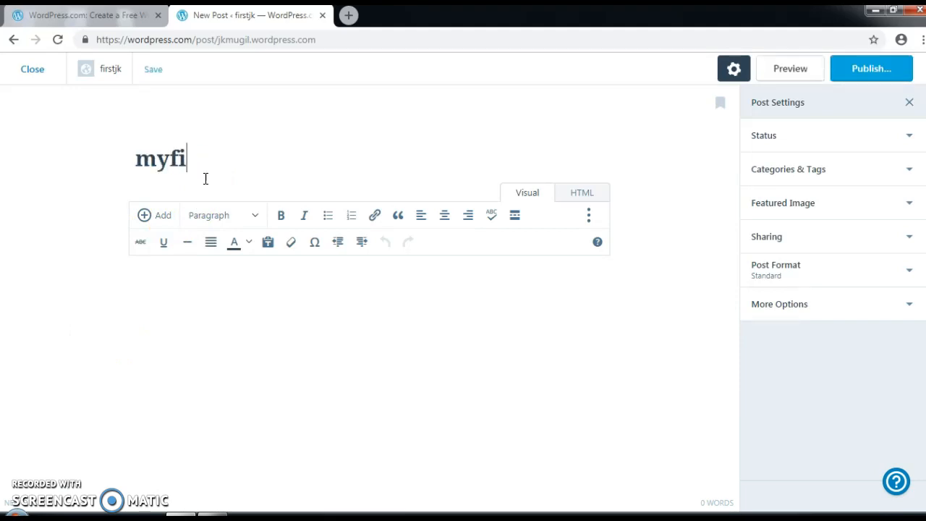
type("rstpost")
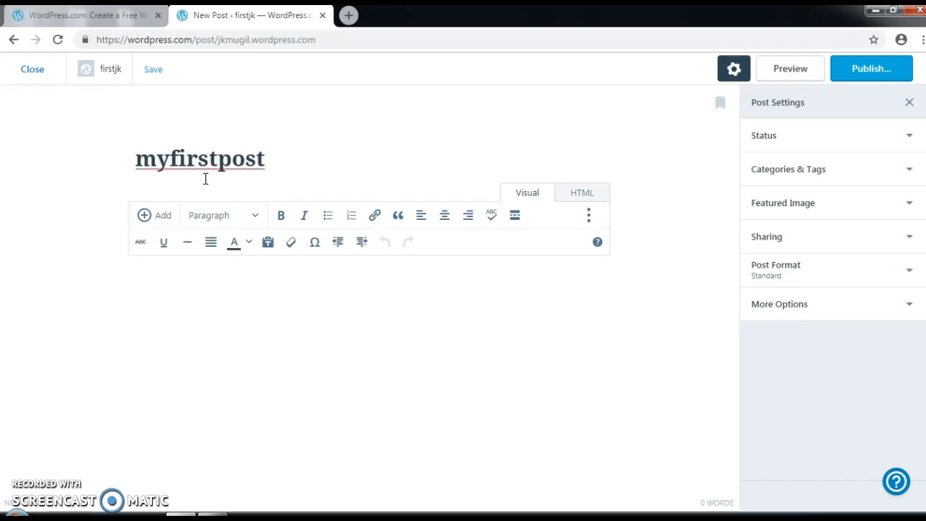
left_click(184, 303)
type("hi everyone")
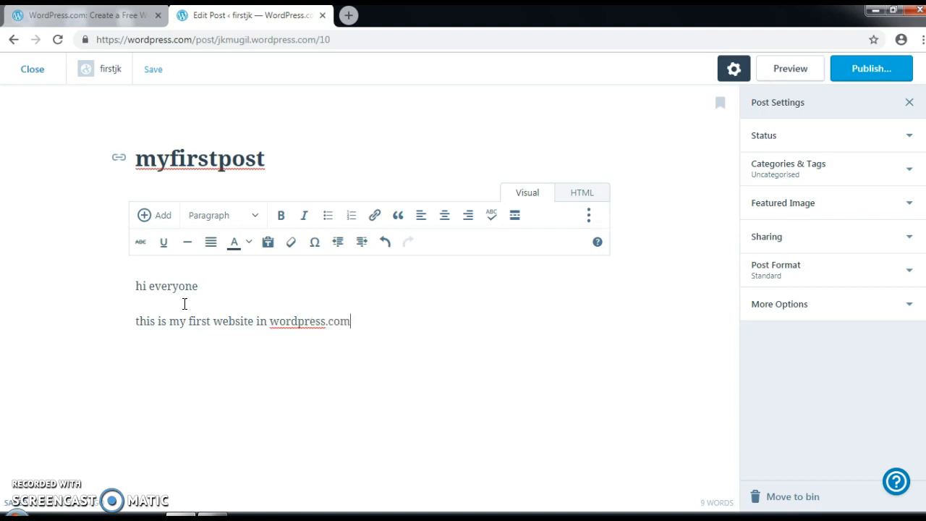
Step: Publish 'myfirstpost' with Public visibility, then close the preview back to Stats
left_click(870, 71)
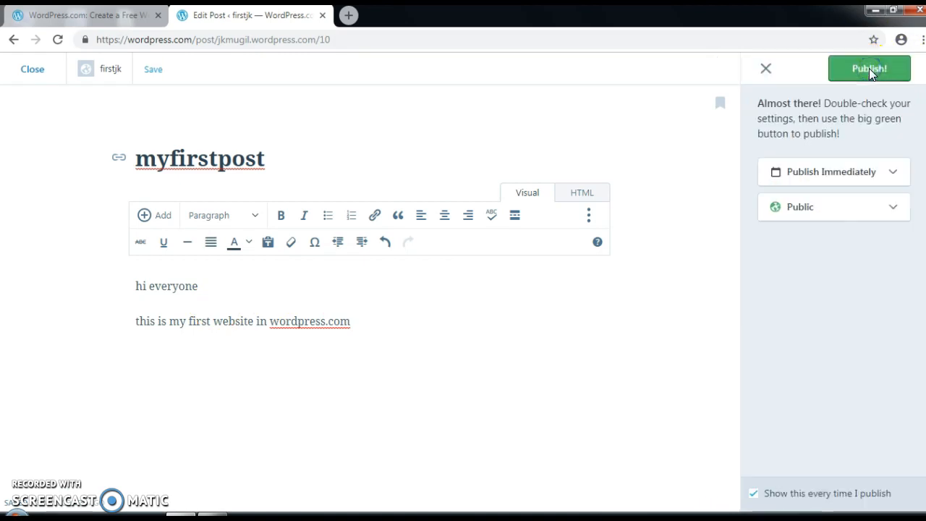
left_click(907, 174)
left_click(893, 209)
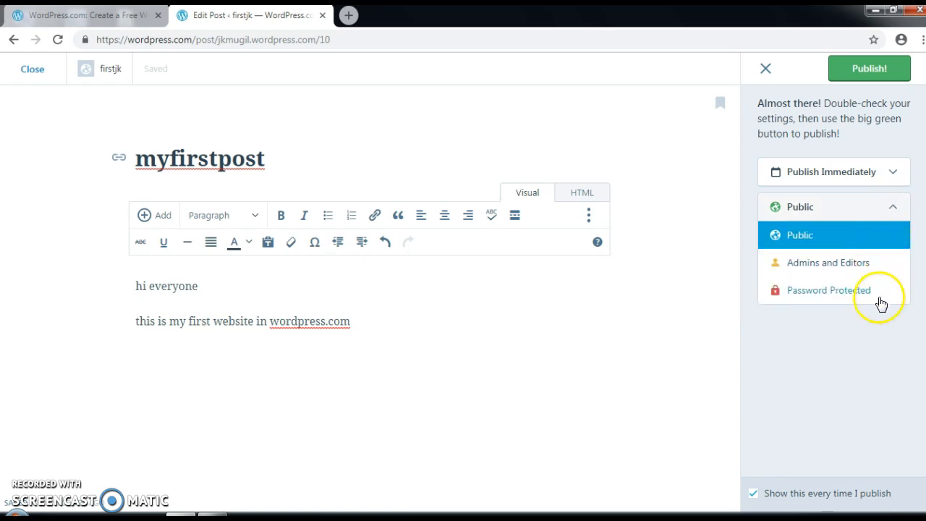
left_click(864, 234)
left_click(868, 66)
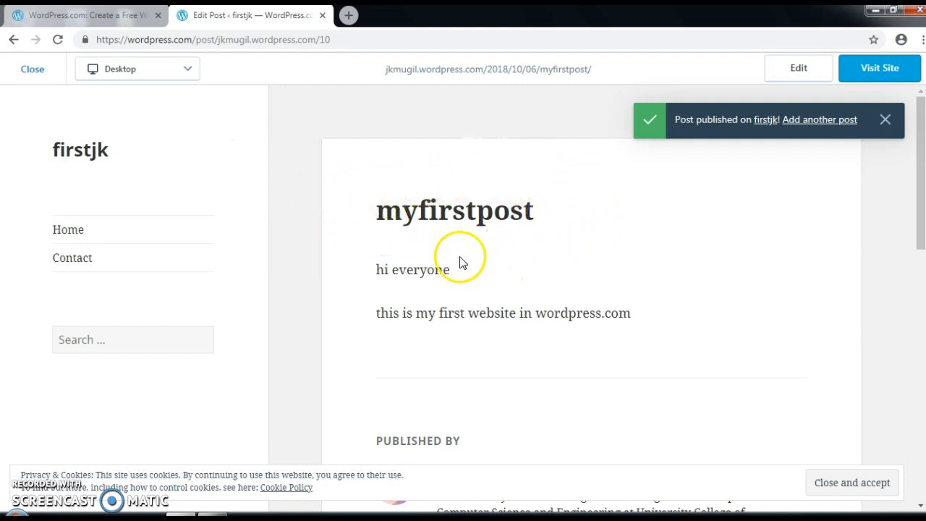
left_click(885, 120)
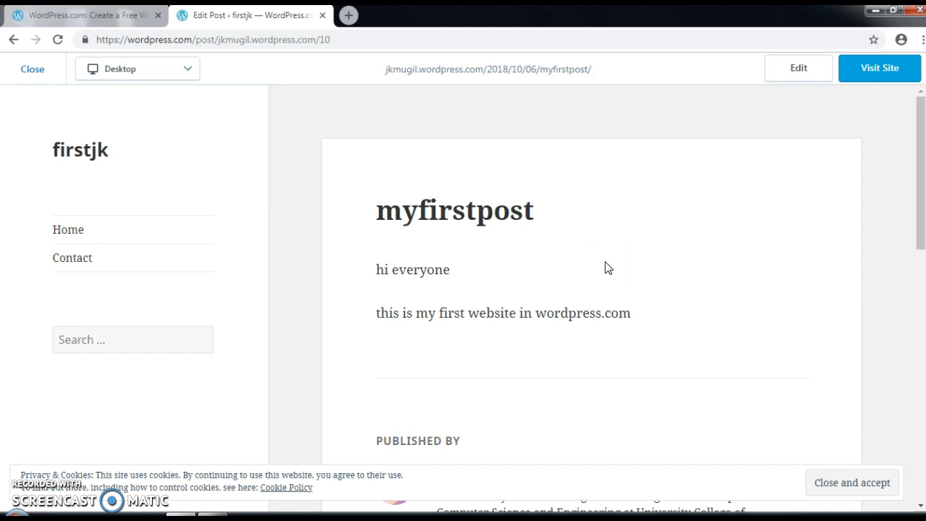
left_click(34, 70)
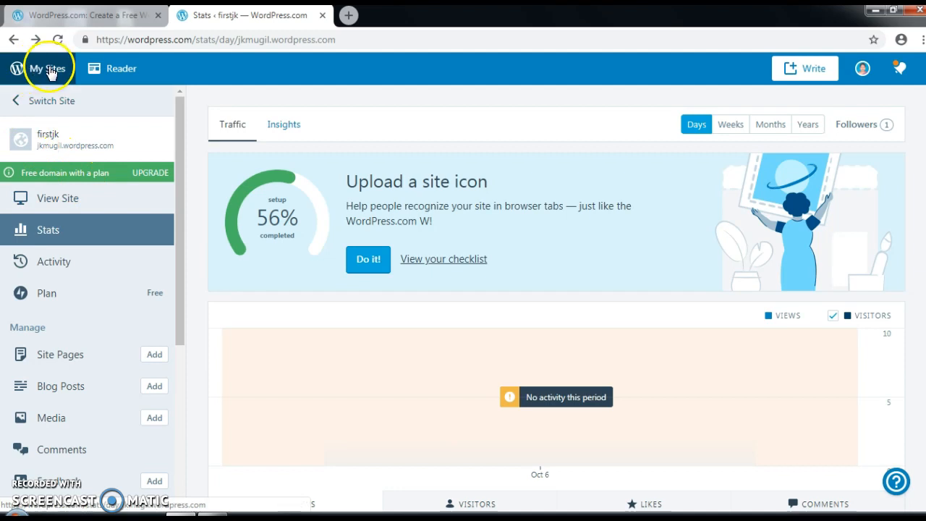
Step: Open the Themes page and filter it to fixed-layout themes
scroll(76, 134, "down", 3)
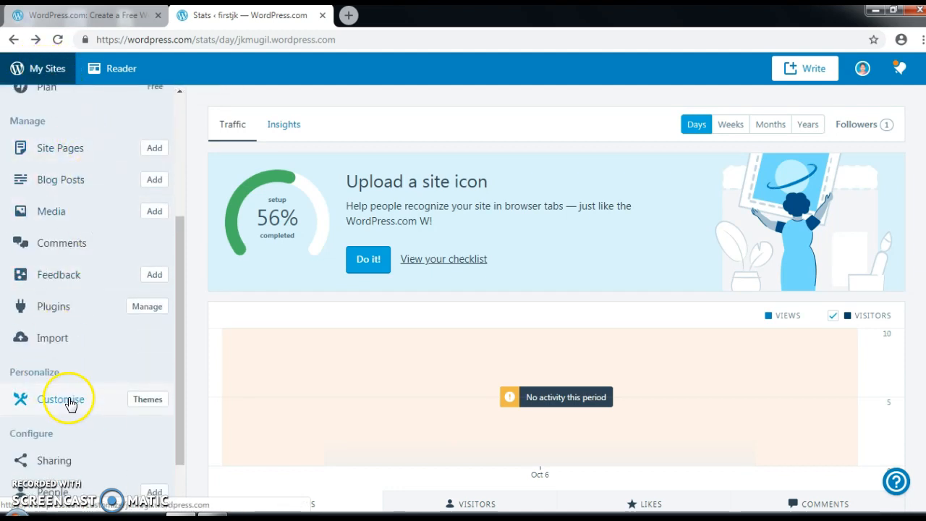
left_click(148, 402)
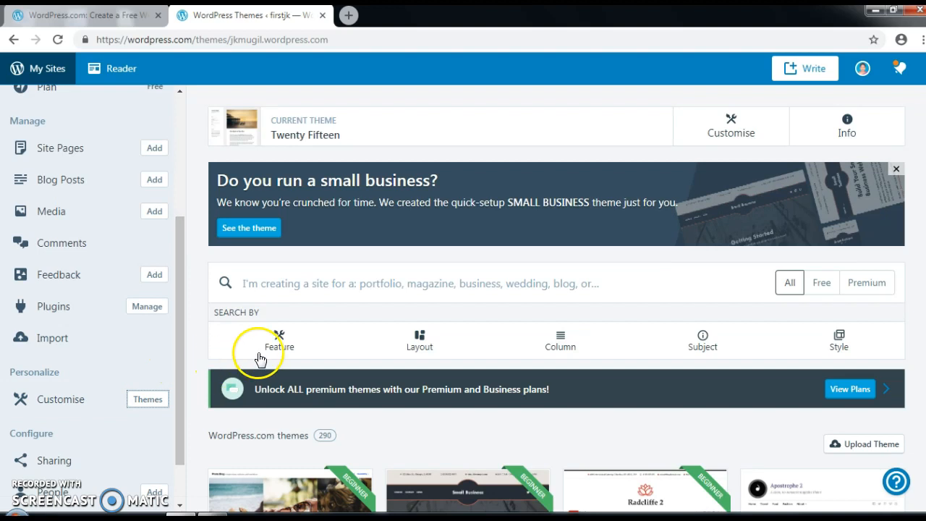
left_click(419, 341)
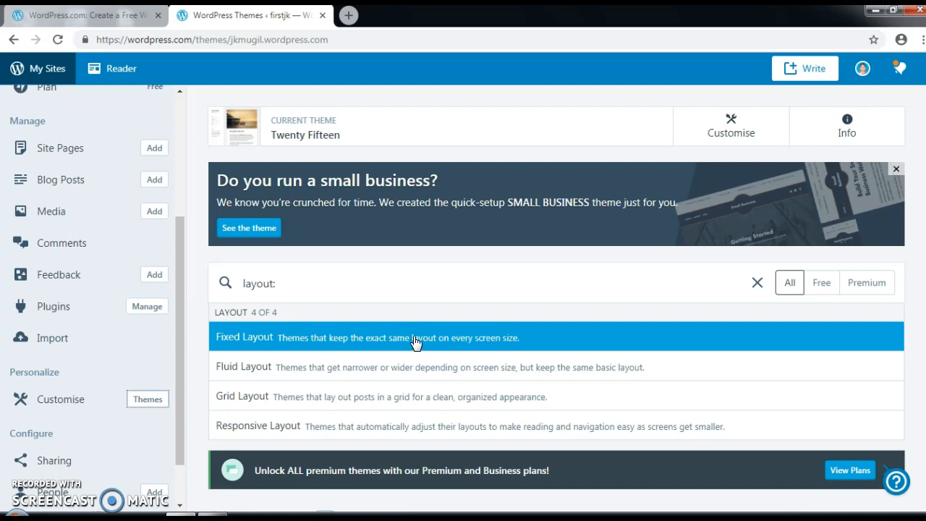
left_click(414, 339)
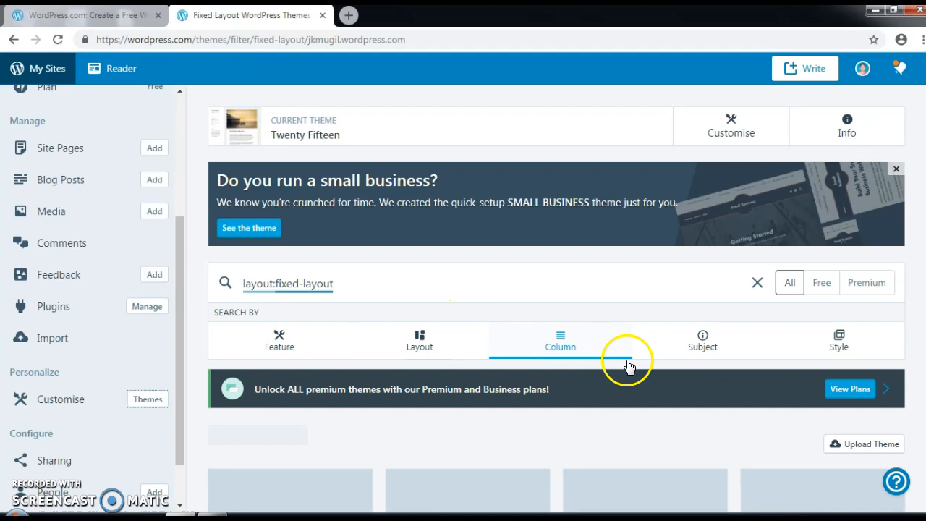
Step: Scroll the fixed-layout results down to the free Twenty Eleven theme card
scroll(649, 374, "down", 3)
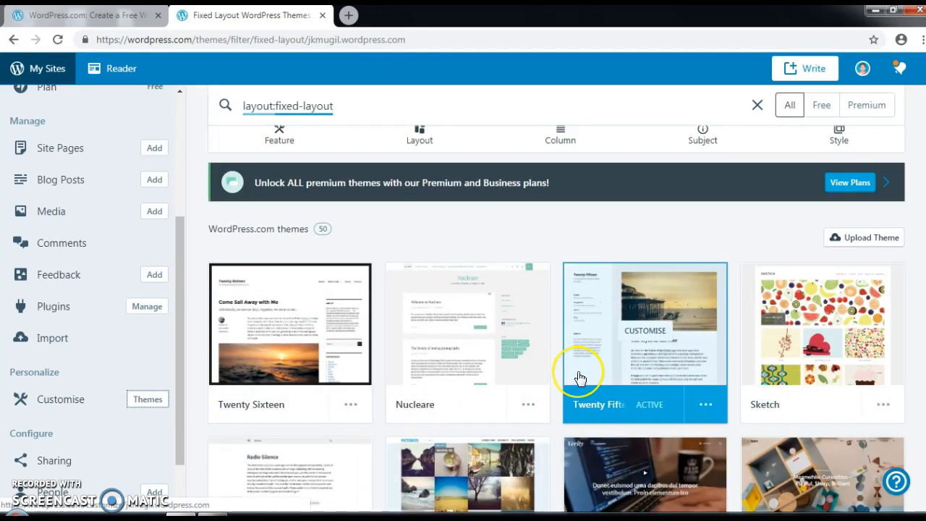
scroll(576, 378, "down", 2)
scroll(578, 378, "down", 2)
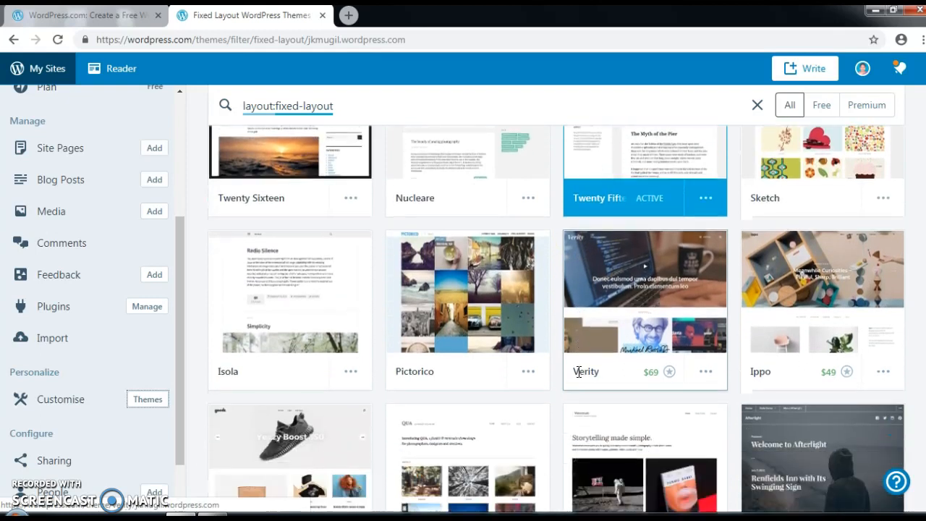
scroll(578, 378, "down", 2)
scroll(578, 380, "down", 5)
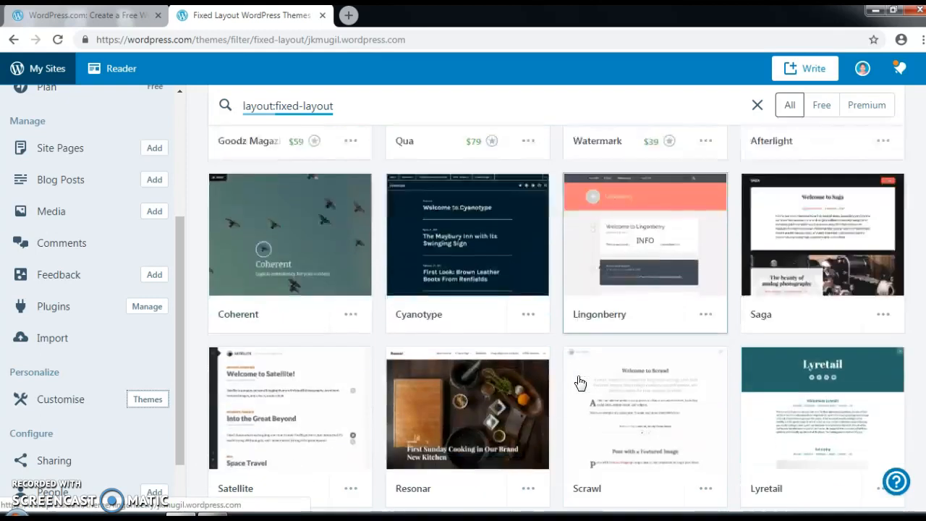
scroll(578, 381, "down", 2)
scroll(579, 382, "down", 6)
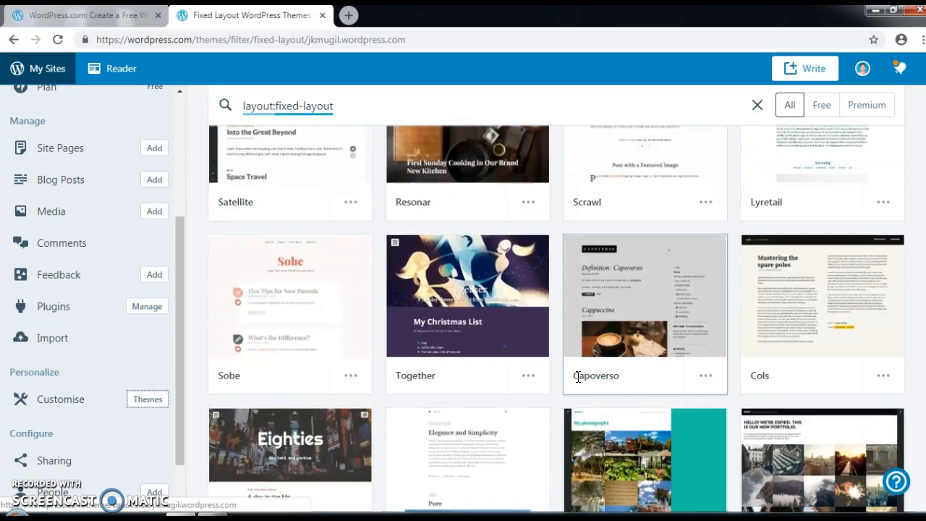
scroll(579, 382, "down", 2)
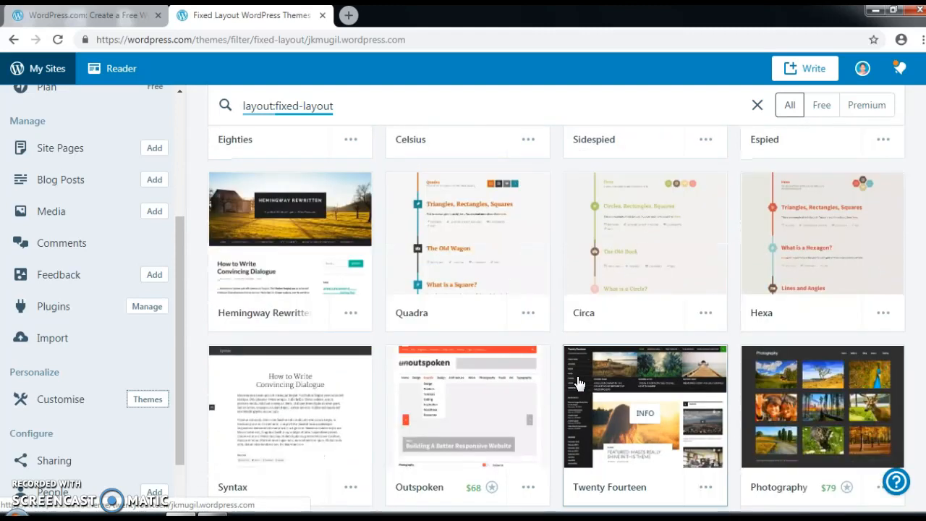
scroll(576, 381, "down", 5)
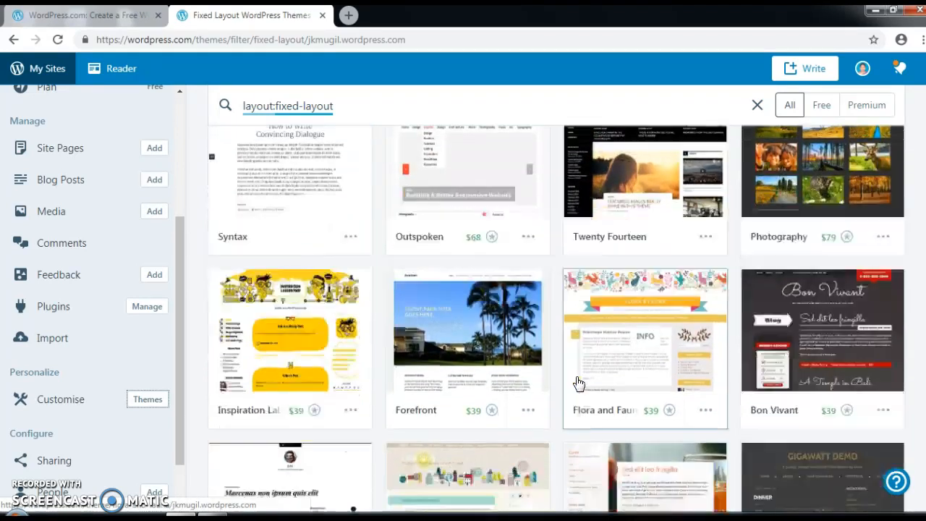
scroll(576, 382, "down", 5)
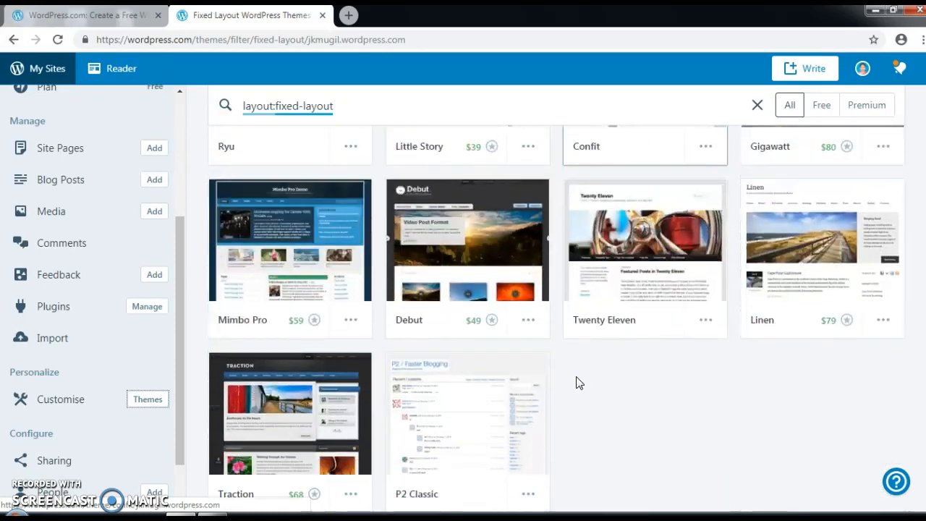
scroll(576, 382, "down", 1)
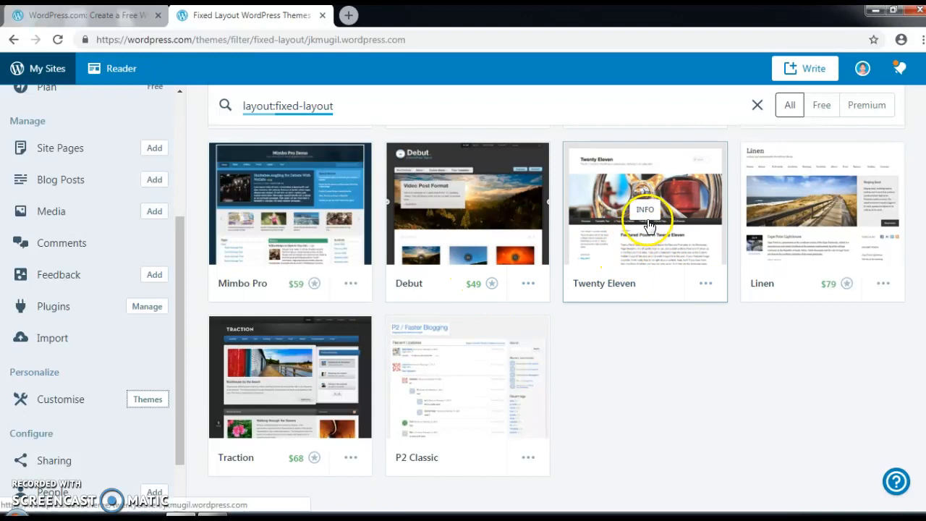
Step: Activate the free Twenty Eleven theme on firstjk and launch its Customizer
left_click(669, 209)
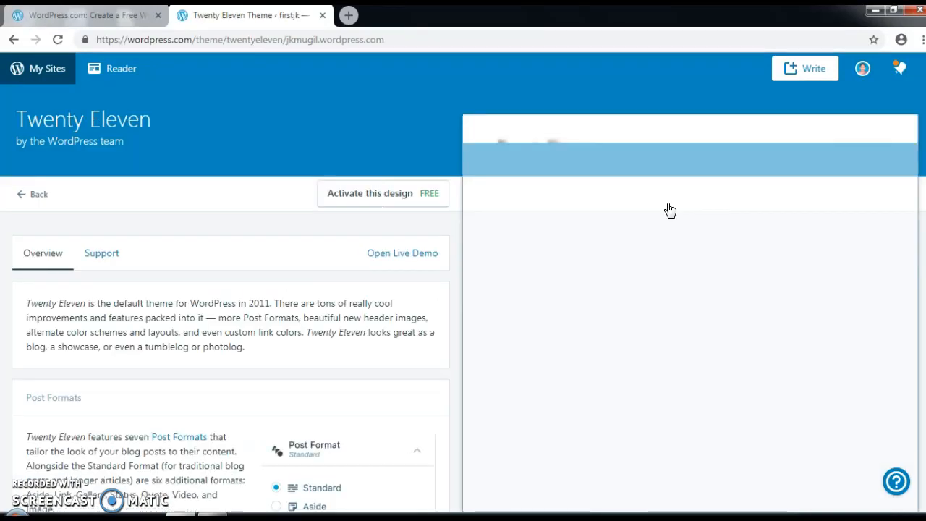
left_click(372, 196)
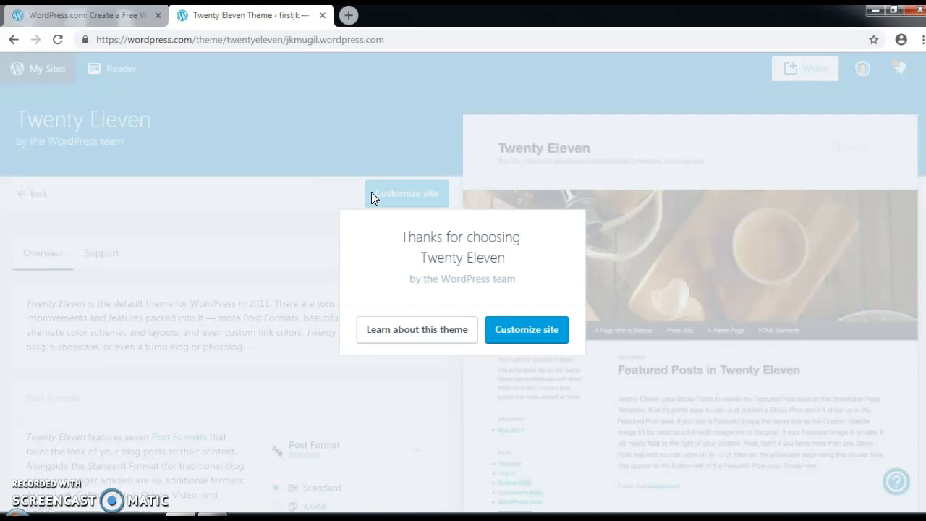
left_click(517, 334)
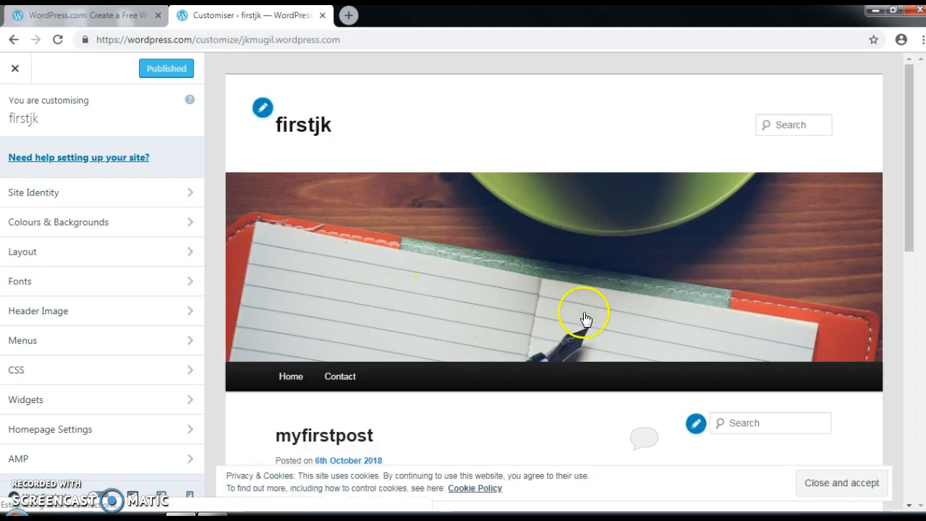
Step: Pick the light pink swatch in Colours & Backgrounds as the site background
scroll(584, 316, "down", 1)
scroll(680, 248, "up", 1)
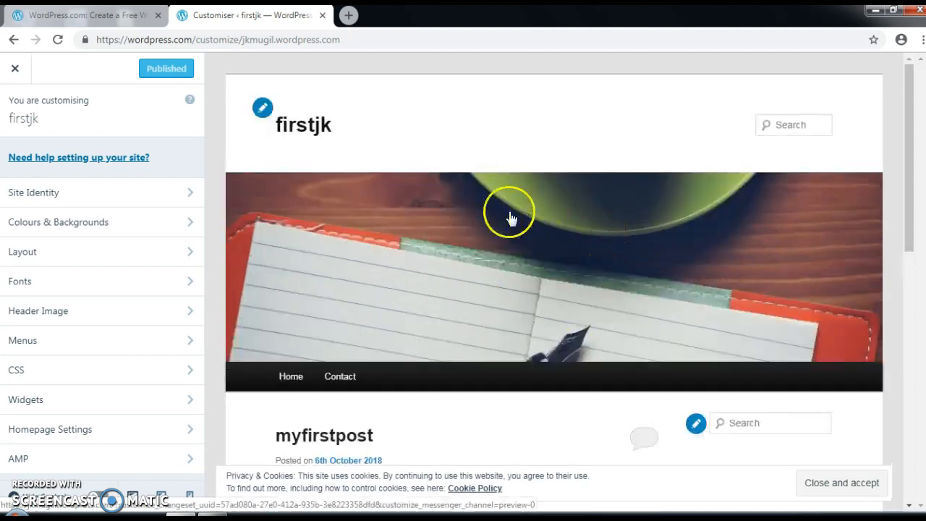
scroll(588, 265, "down", 2)
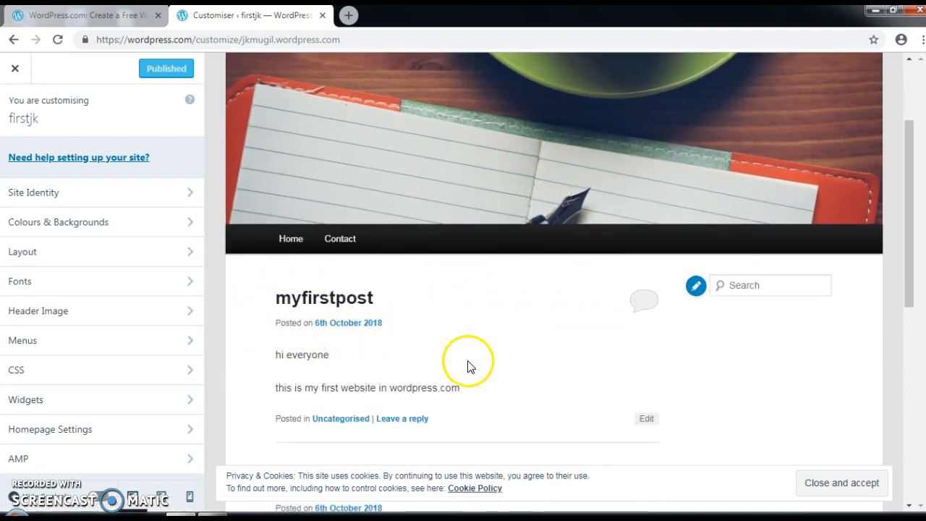
scroll(463, 361, "down", 2)
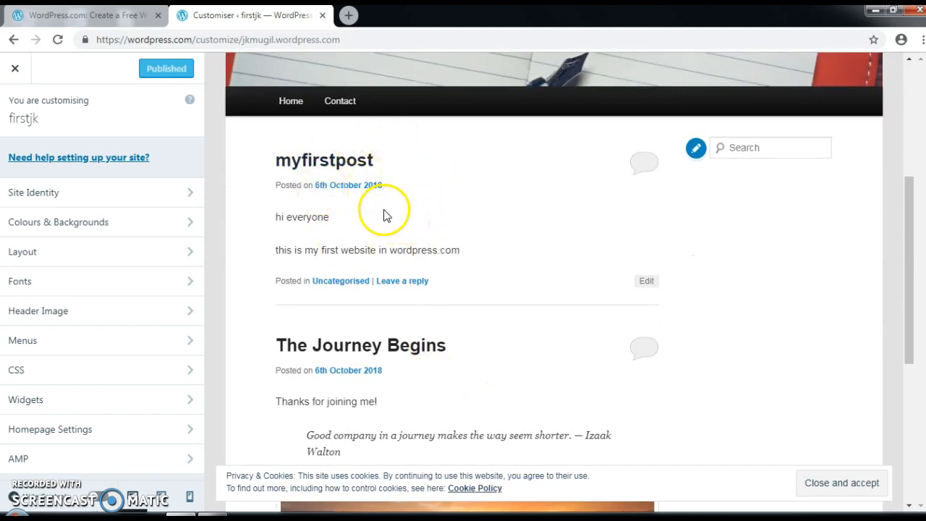
scroll(386, 217, "up", 1)
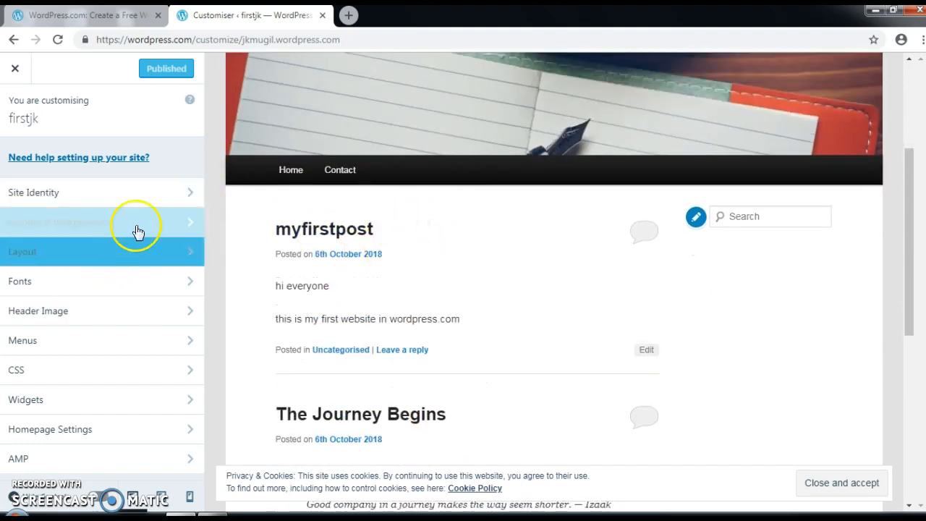
left_click(191, 230)
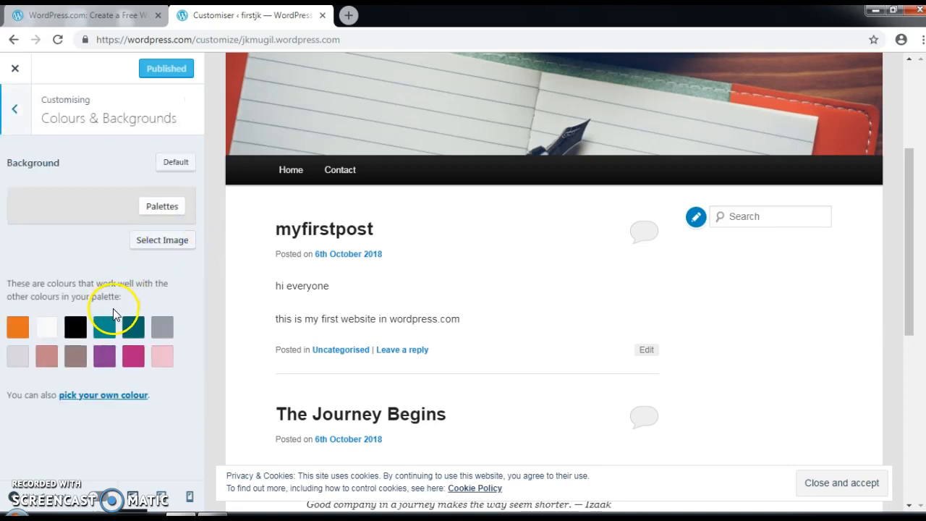
left_click(160, 359)
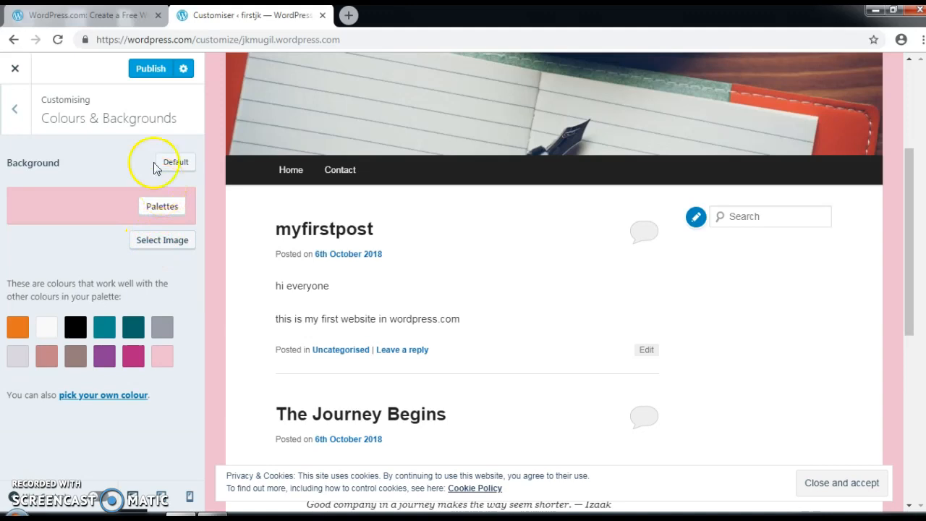
left_click(15, 110)
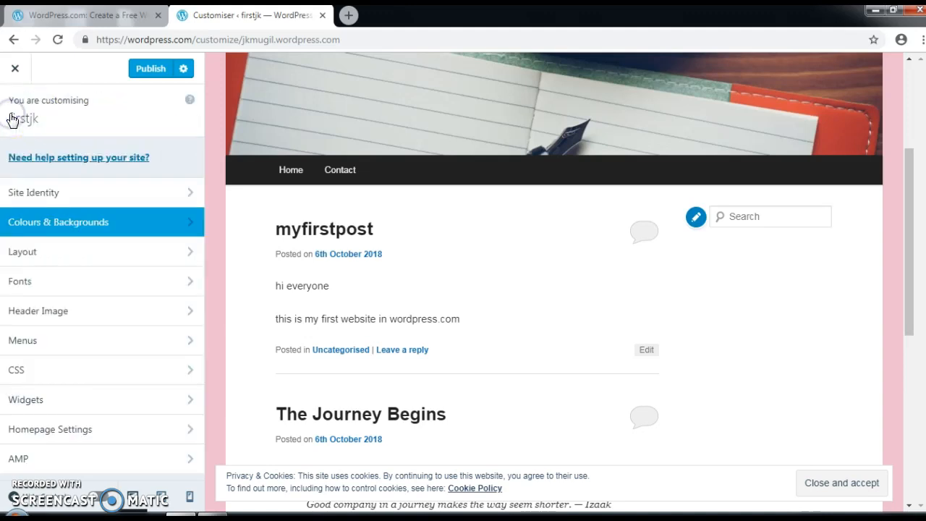
Step: In Fonts, choose Cherry Swash for headings and Arimo as the base font
left_click(188, 284)
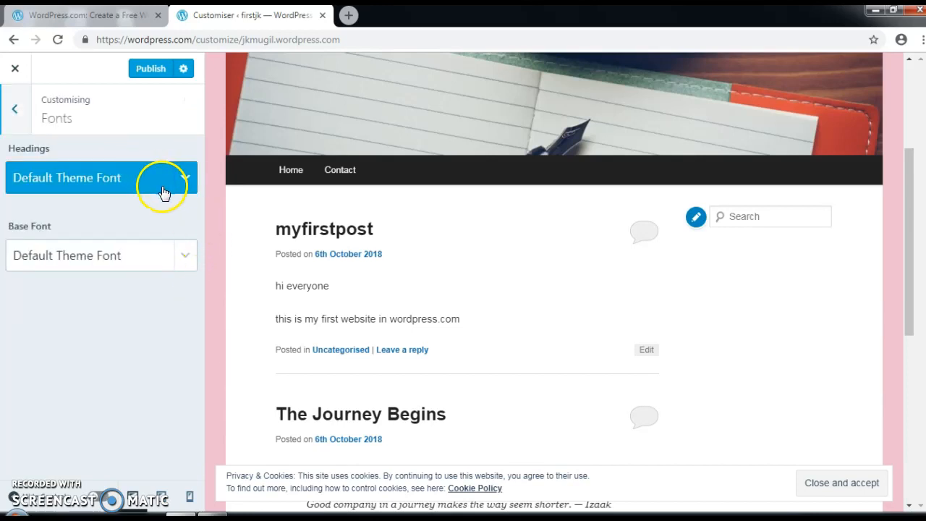
left_click(187, 179)
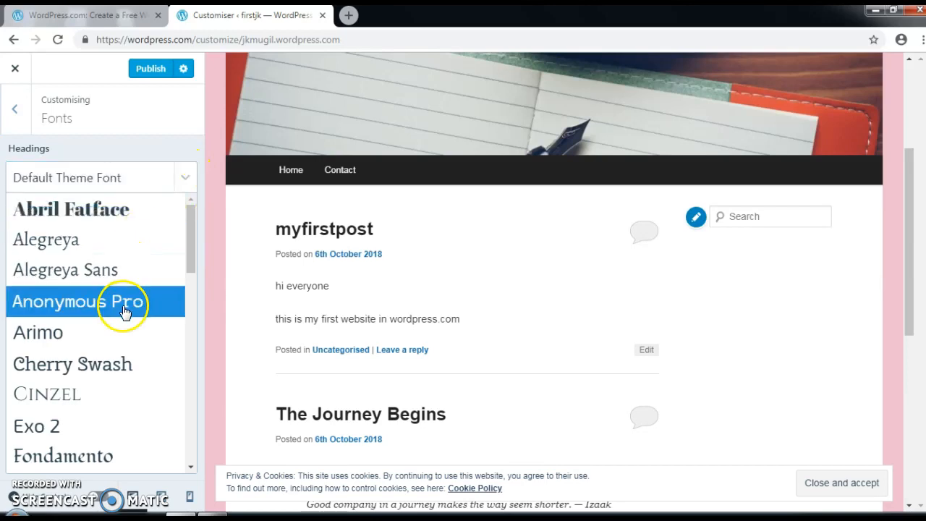
left_click(135, 363)
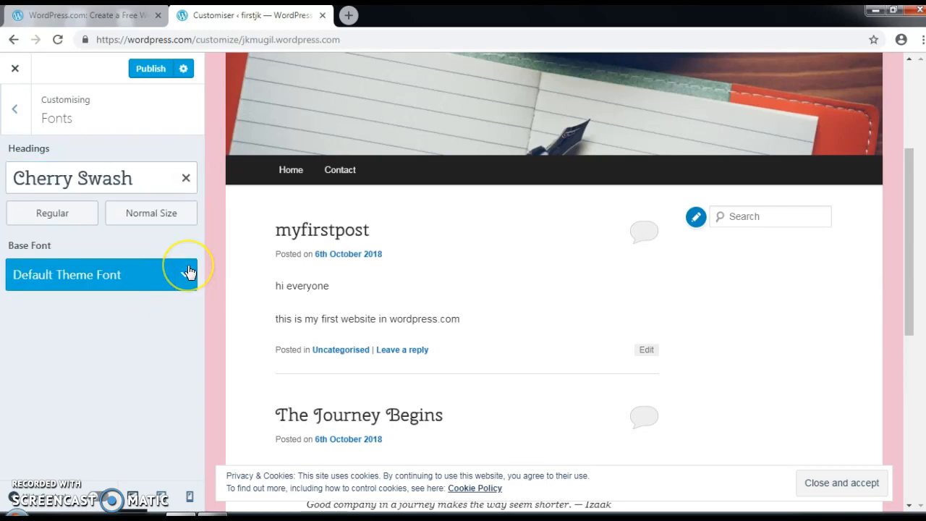
left_click(188, 271)
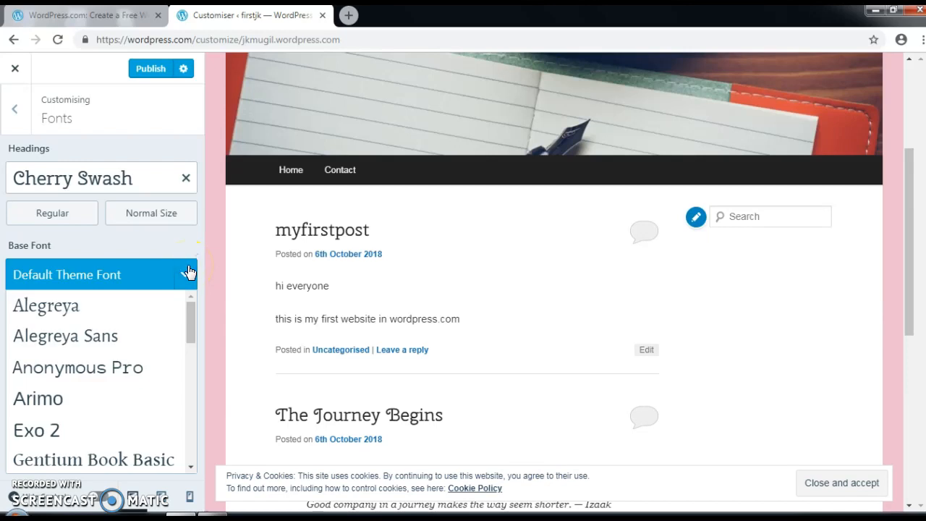
left_click(102, 401)
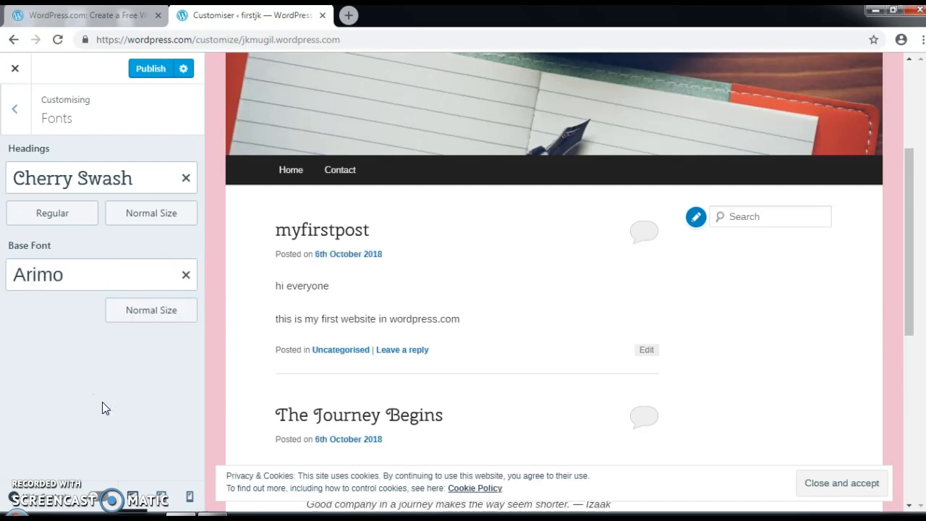
left_click(58, 289)
left_click(67, 194)
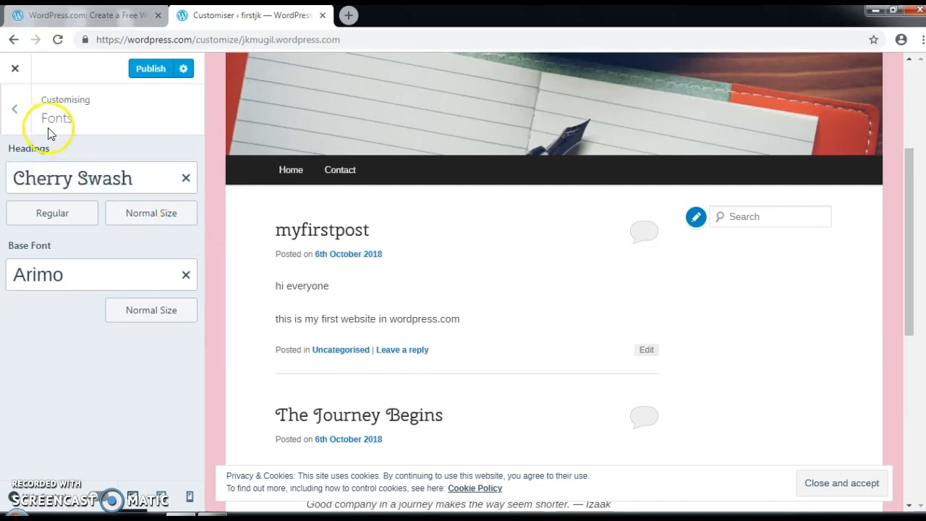
Step: Choose the daisy photo from the suggested headers as the header image
left_click(21, 119)
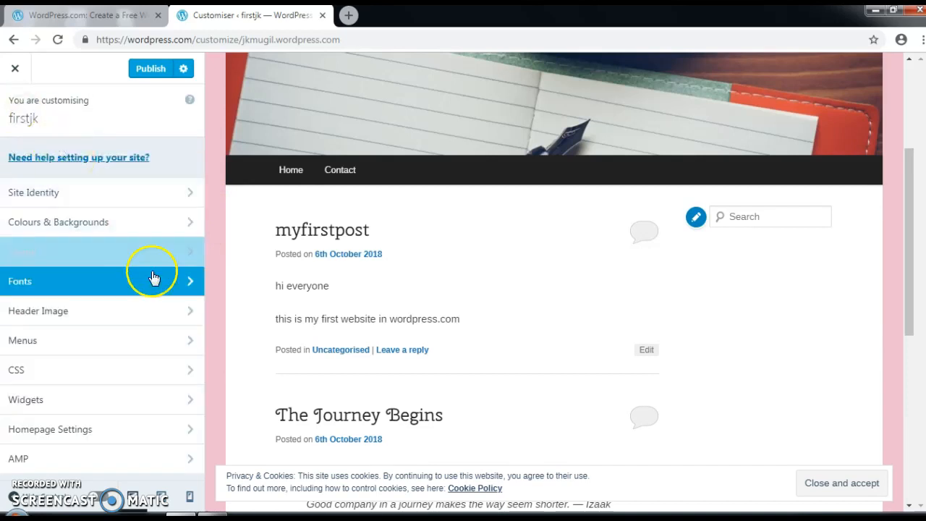
left_click(194, 310)
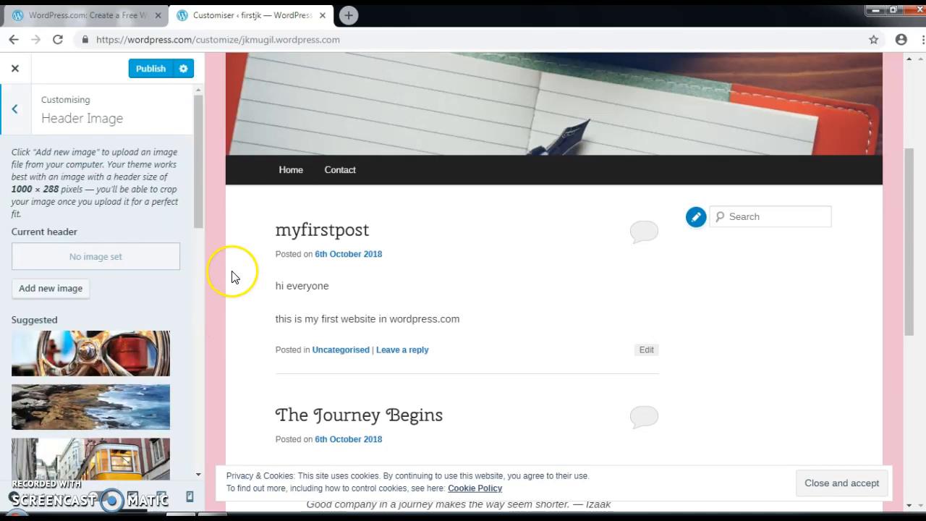
scroll(144, 356, "down", 5)
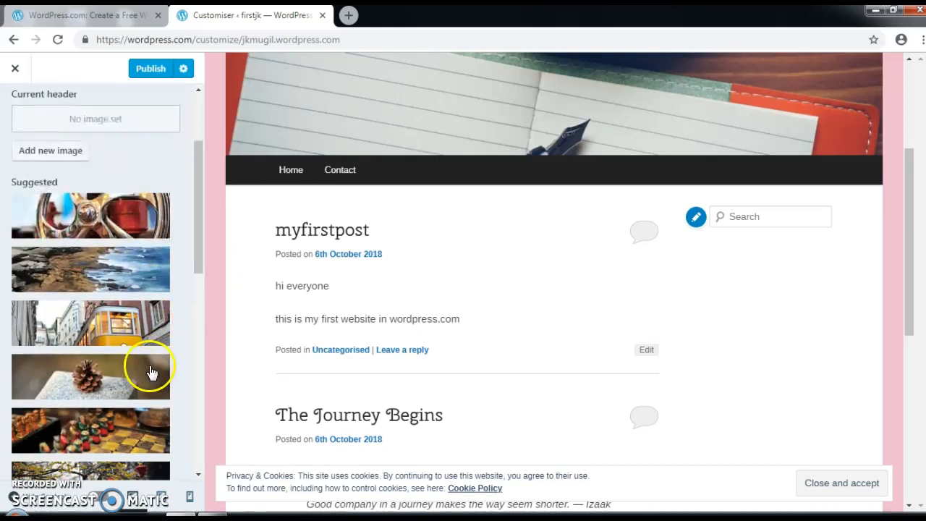
scroll(150, 374, "down", 3)
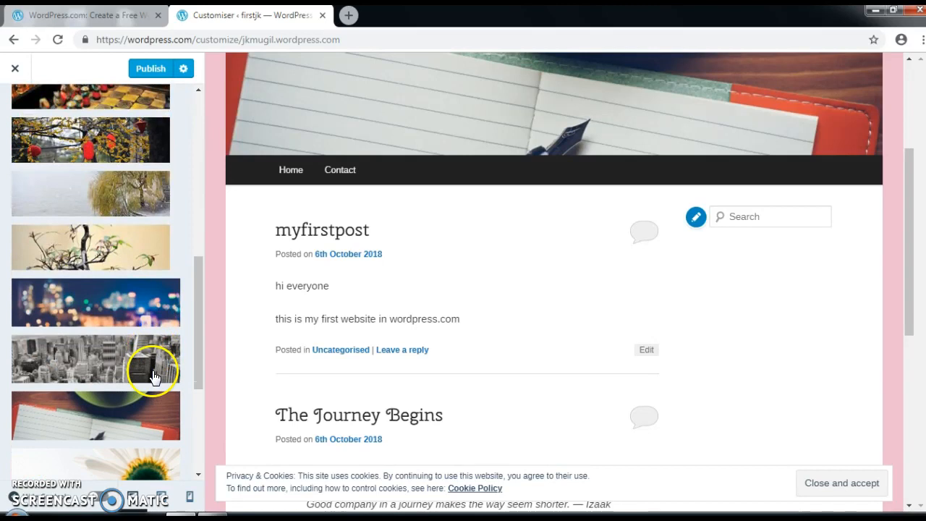
scroll(152, 375, "down", 2)
left_click(137, 347)
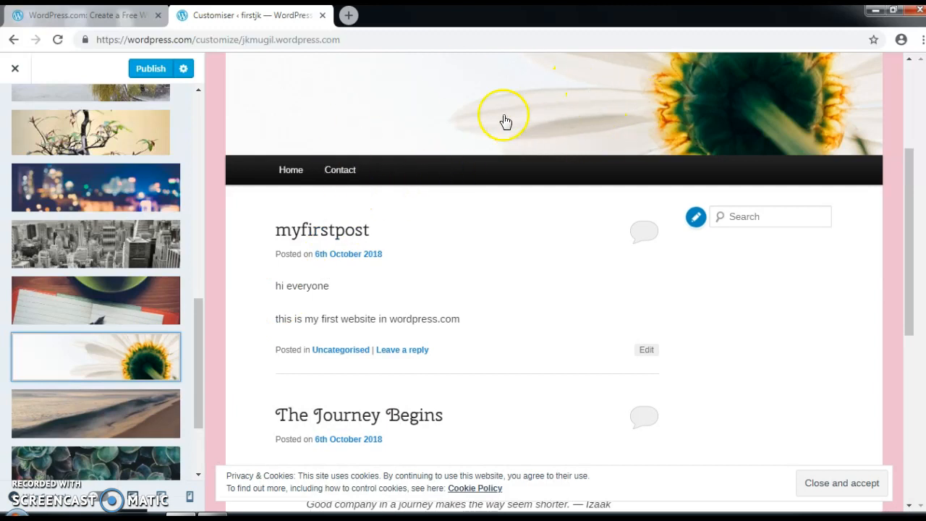
left_click(14, 70)
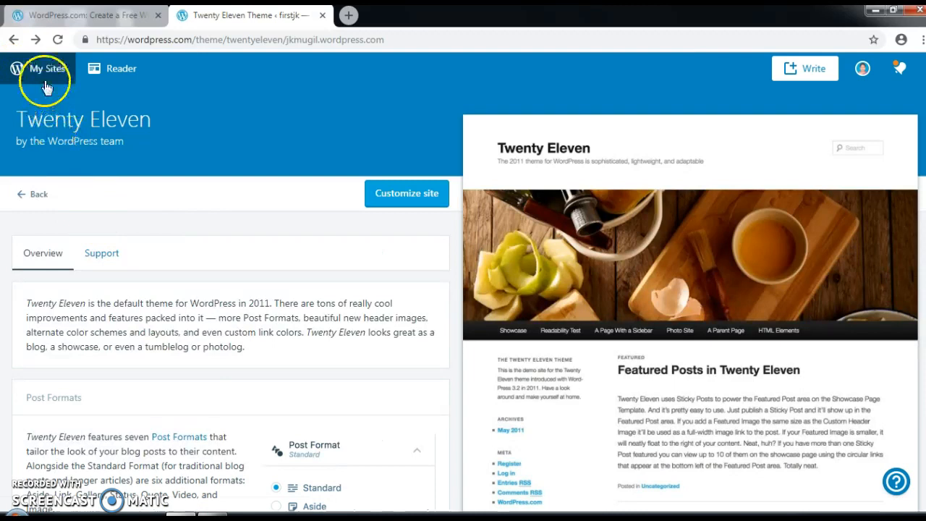
Step: Open the firstjk site preview from My Sites and scroll through its posts
left_click(52, 72)
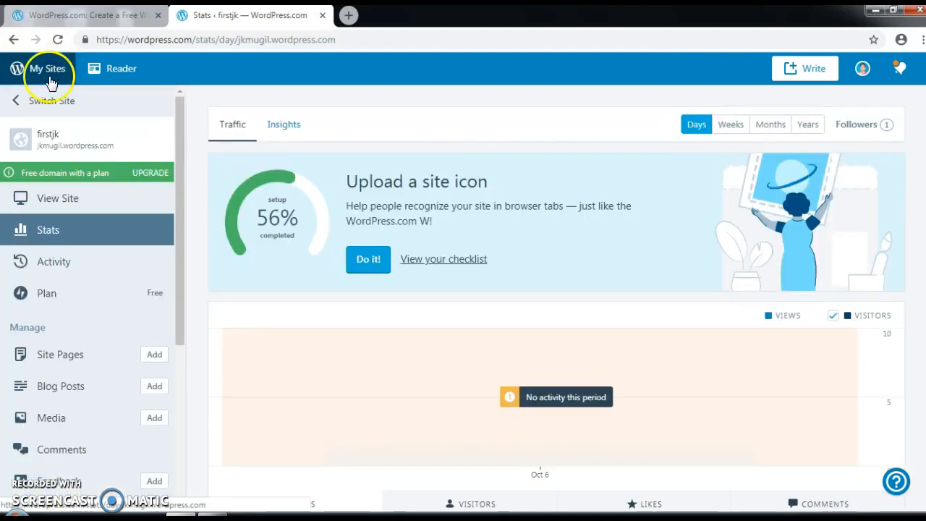
left_click(63, 196)
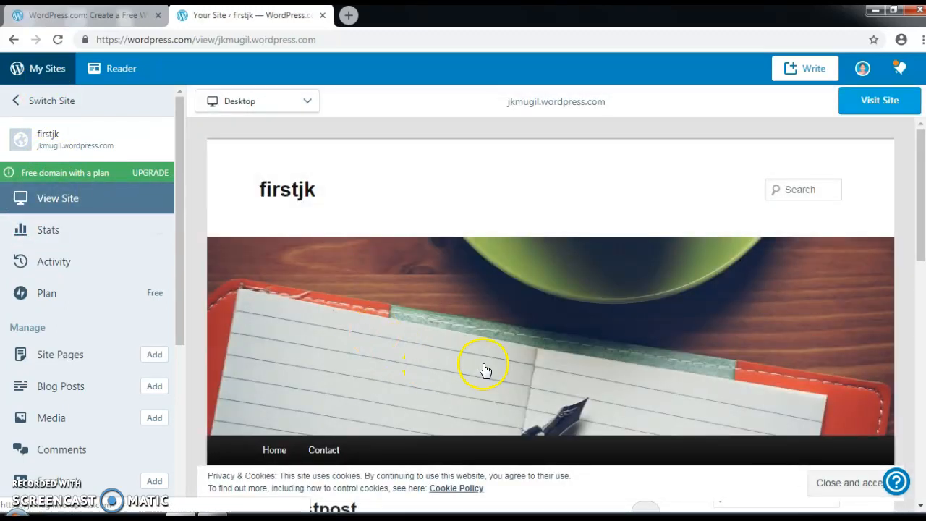
scroll(484, 371, "down", 5)
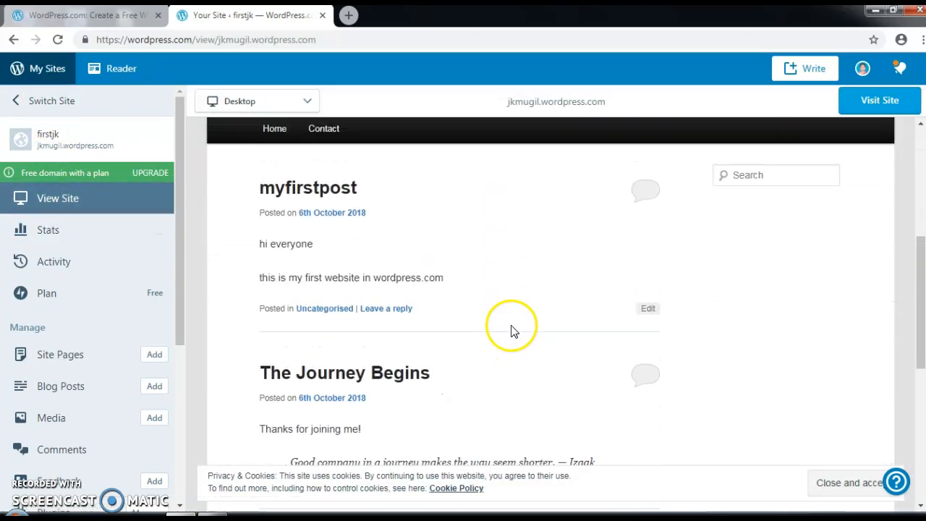
scroll(511, 331, "up", 5)
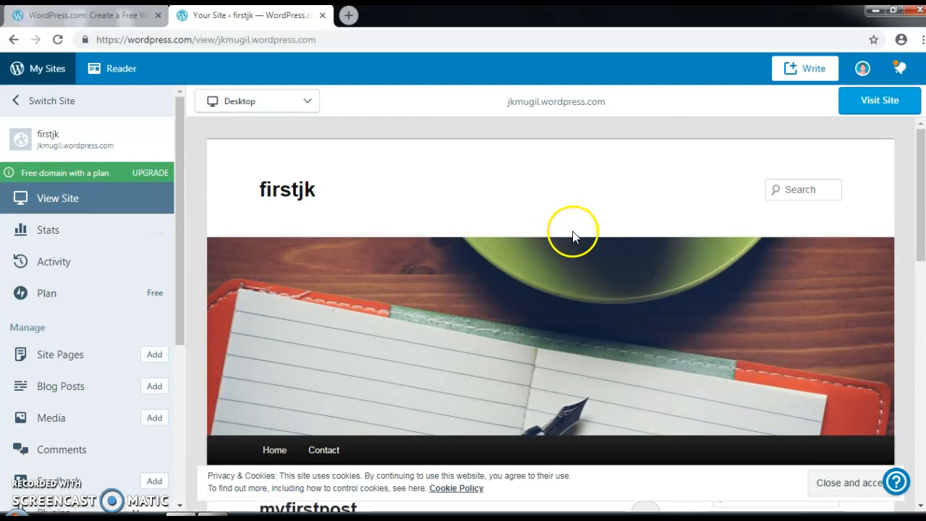
scroll(266, 312, "down", 1)
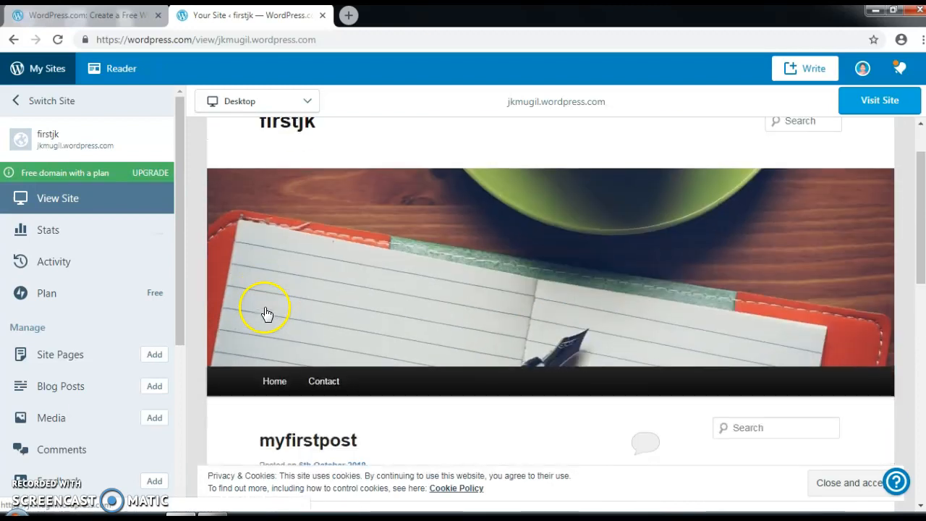
left_click_drag(180, 314, 186, 374)
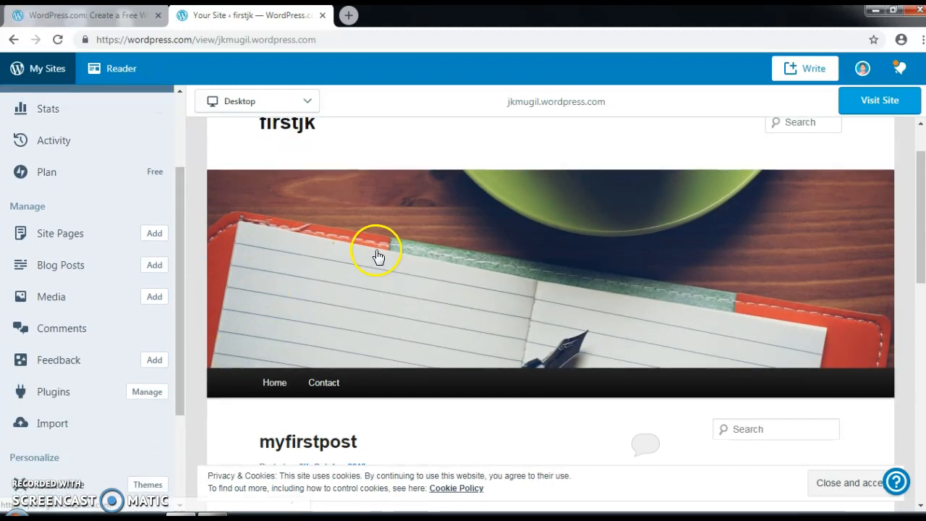
scroll(306, 250, "up", 1)
scroll(405, 333, "down", 3)
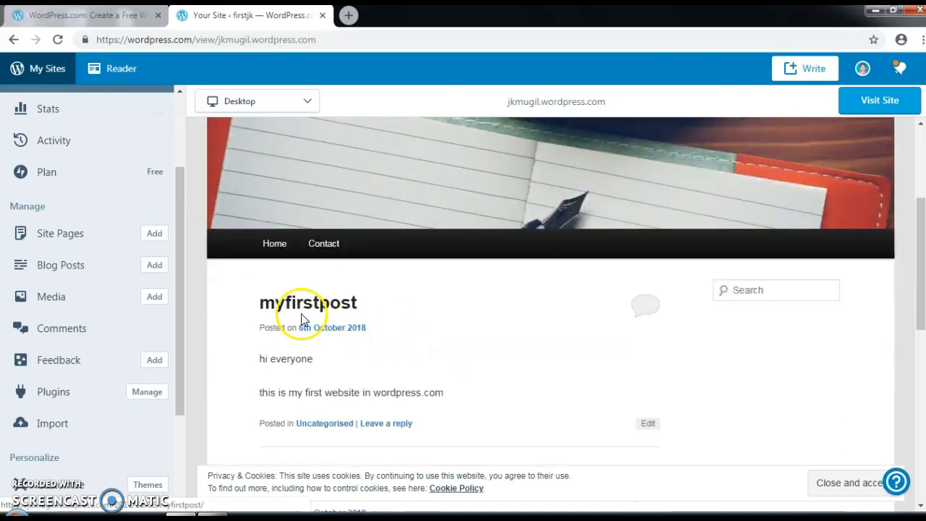
scroll(415, 320, "down", 2)
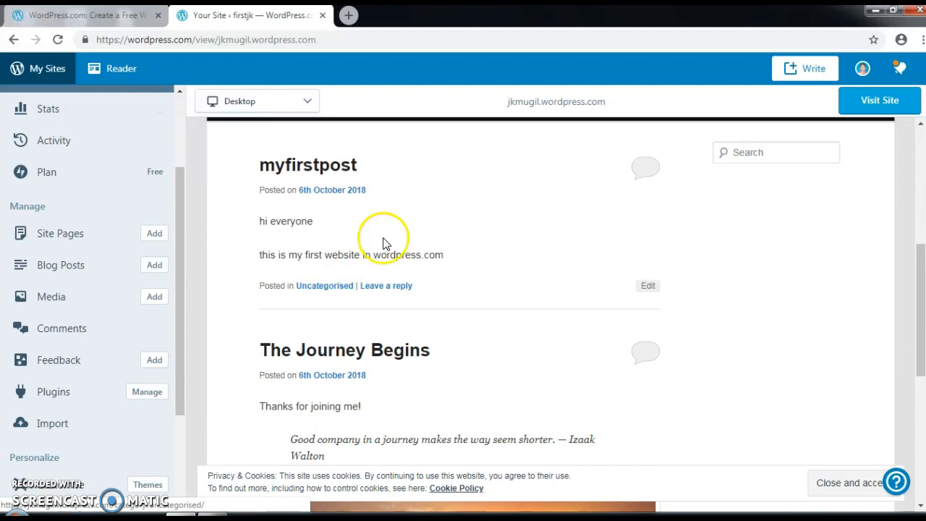
left_click(218, 42)
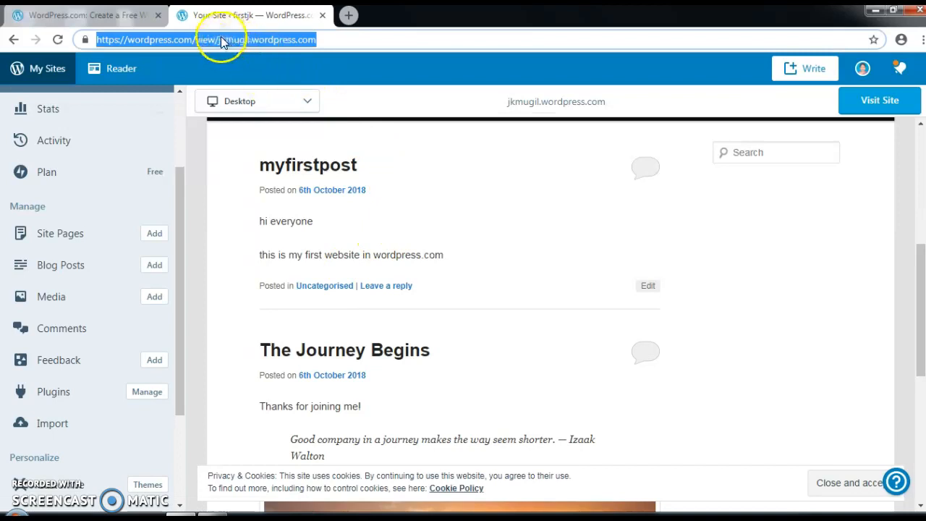
left_click(220, 40)
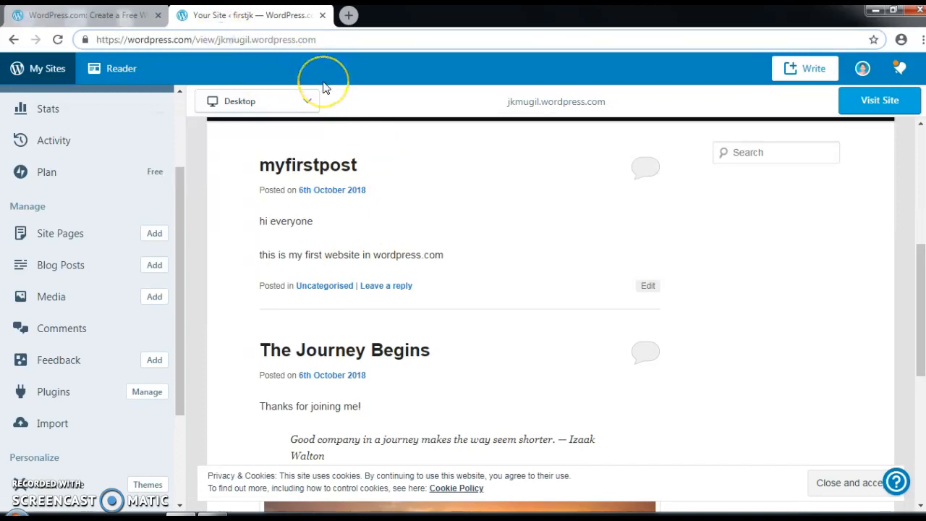
key("BackSpace")
key("BackSpace")
key("BackSpace")
key("BackSpace")
key("BackSpace")
key("BackSpace")
key("BackSpace")
key("BackSpace")
key("BackSpace")
key("BackSpace")
key("BackSpace")
key("BackSpace")
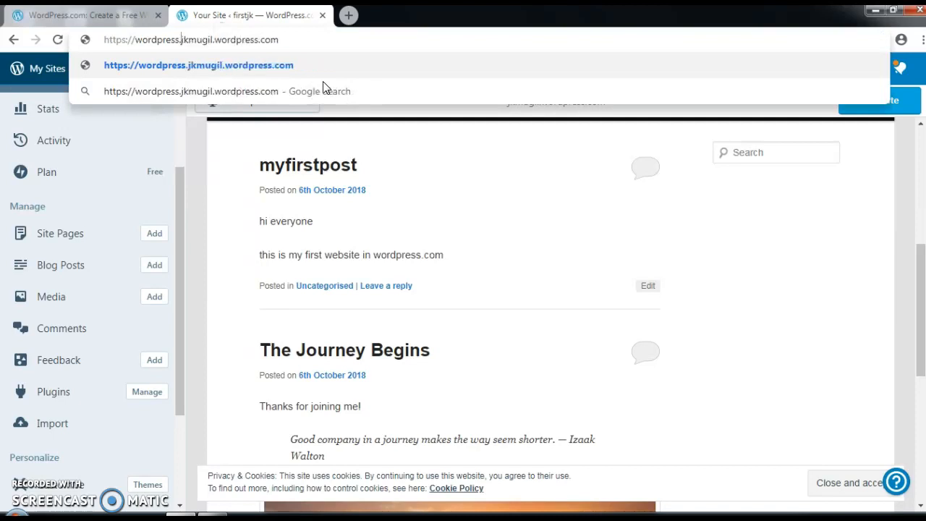
key("BackSpace")
key("BackSpace")
key("BackSpace")
key("BackSpace")
key("BackSpace")
key("BackSpace")
key("BackSpace")
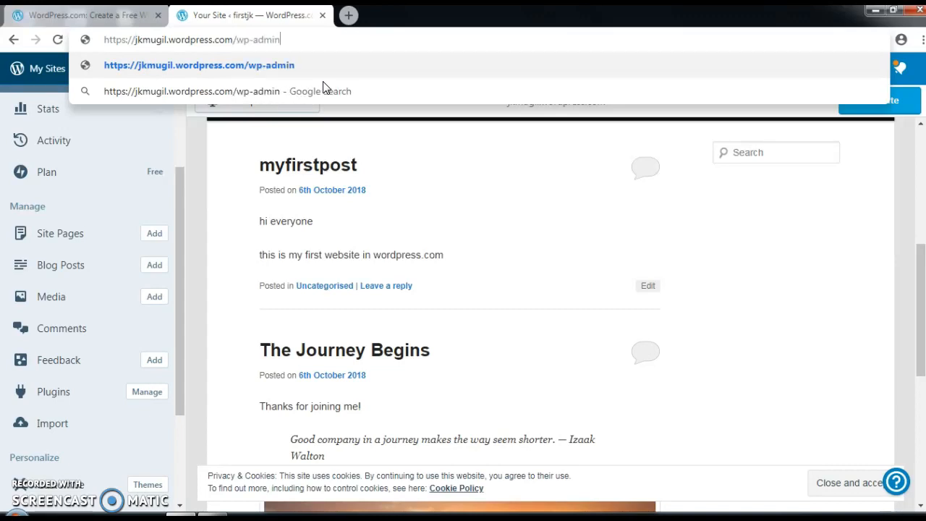
key("Return")
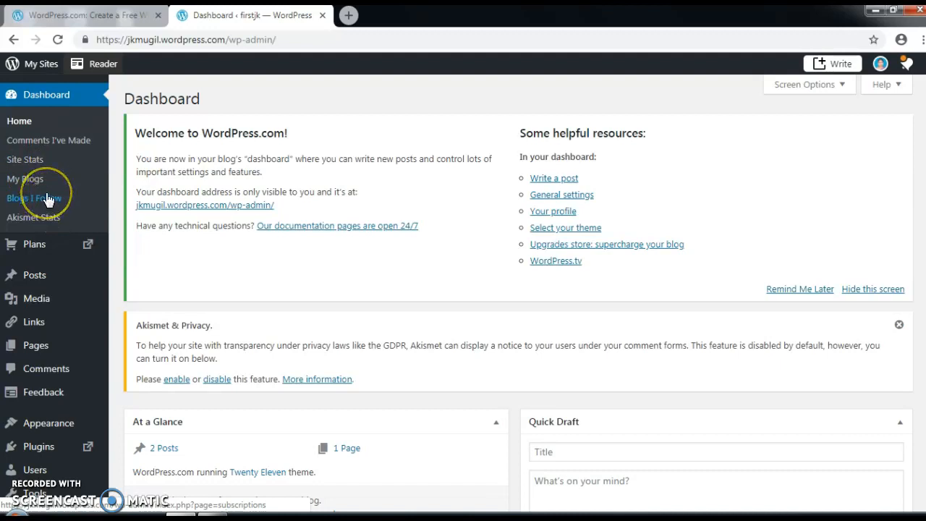
Step: Go to Posts > Categories in the wp-admin sidebar
mouse_move(59, 248)
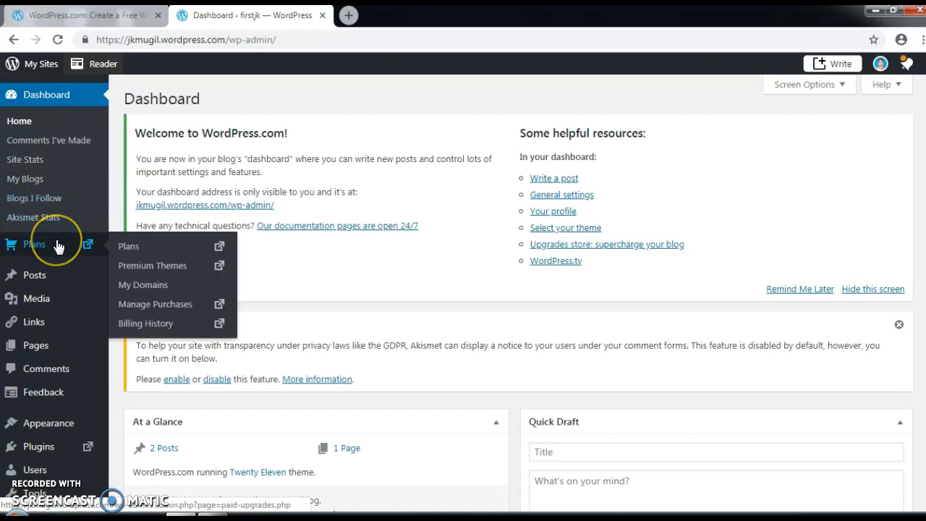
left_click(53, 275)
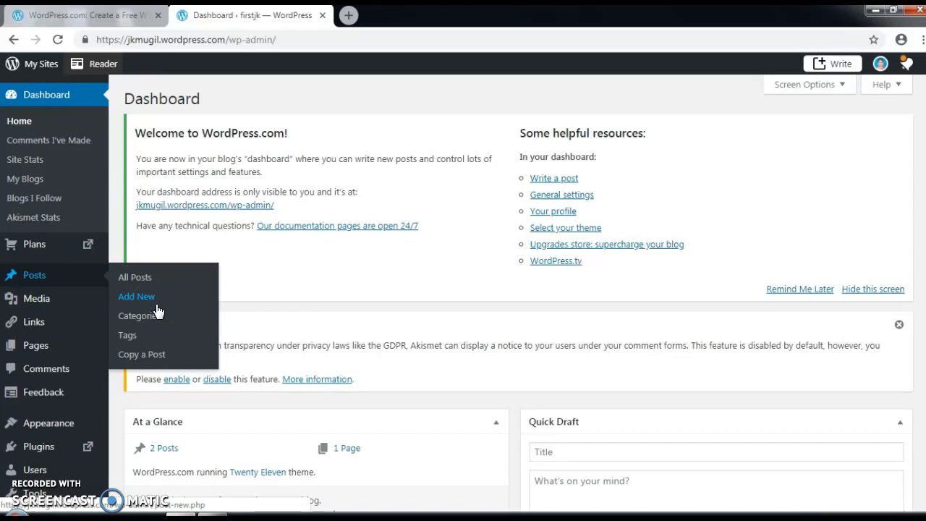
left_click(146, 323)
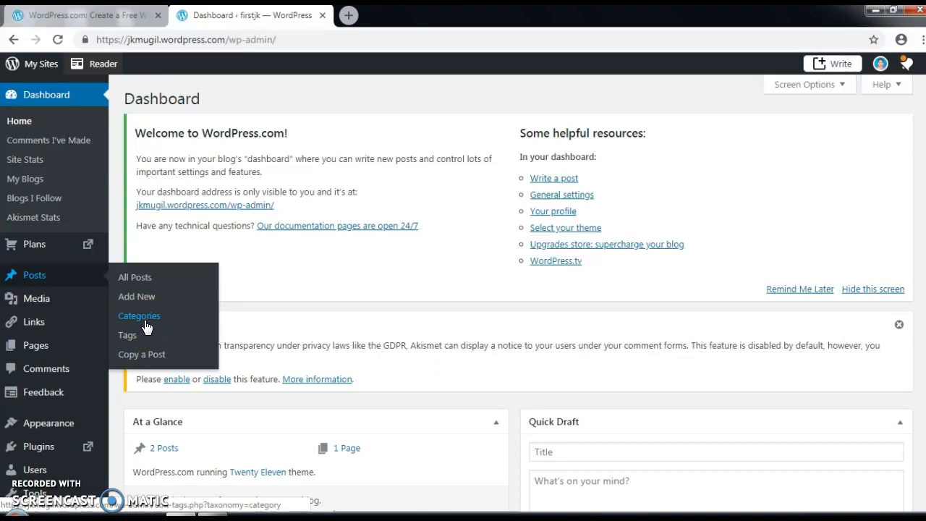
left_click(145, 323)
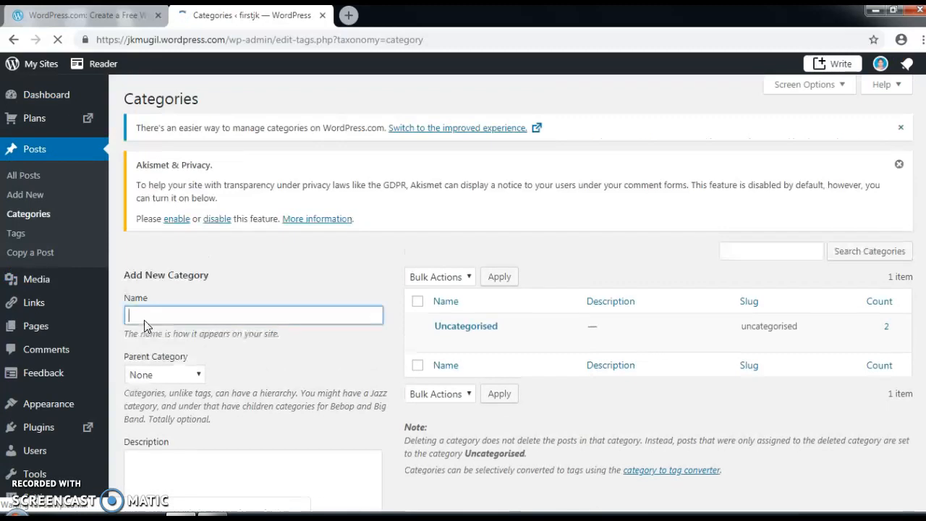
Step: Create category 'IIT BOMBAY' described as 'FDP ON FOUNDATION PROGRAM IN ICT FOR EDUCATION'
left_click(140, 289)
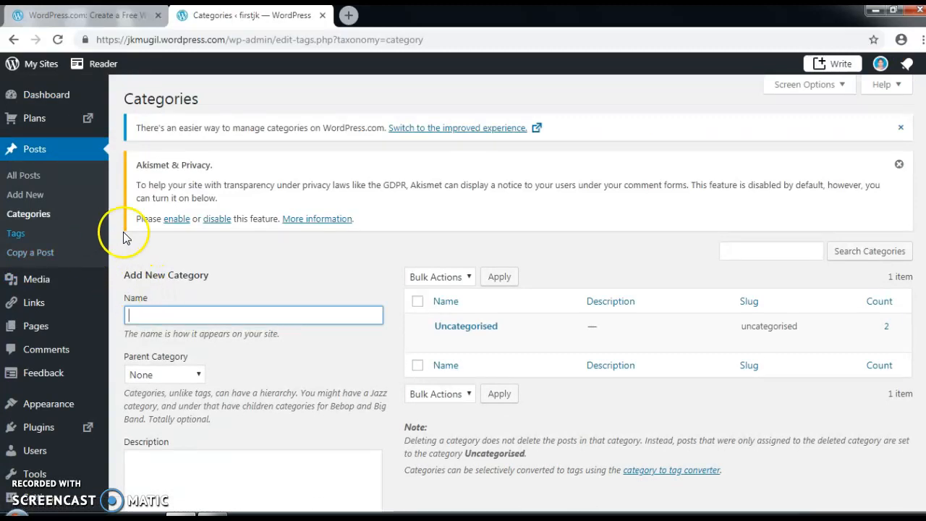
left_click(165, 315)
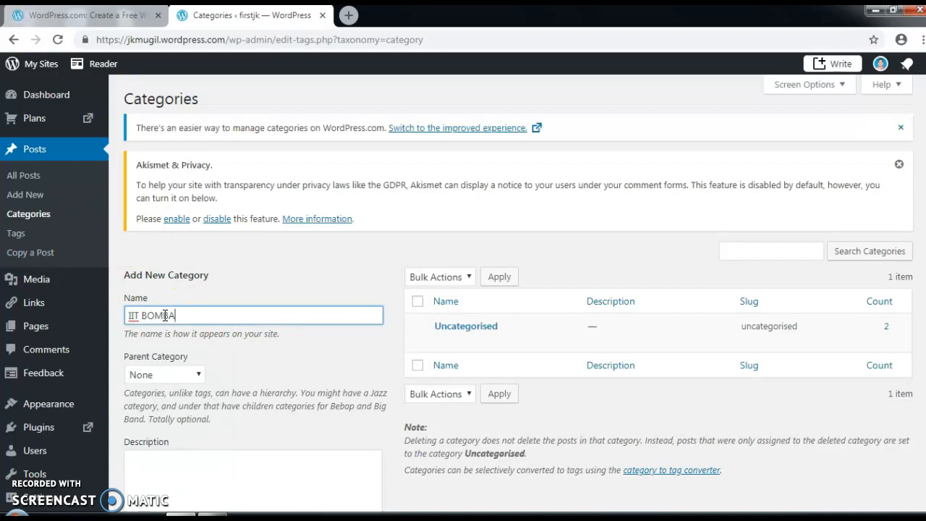
left_click(184, 465)
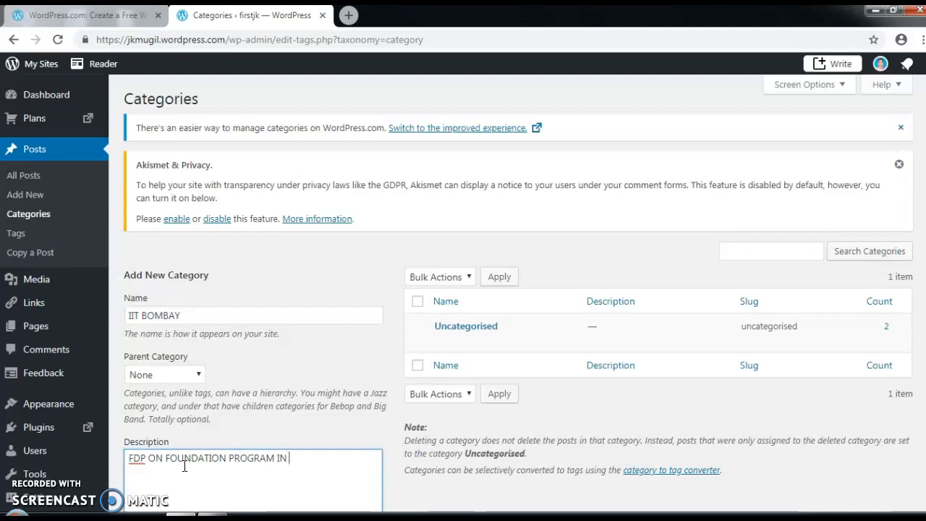
type("ICT FOR EDUCATIO")
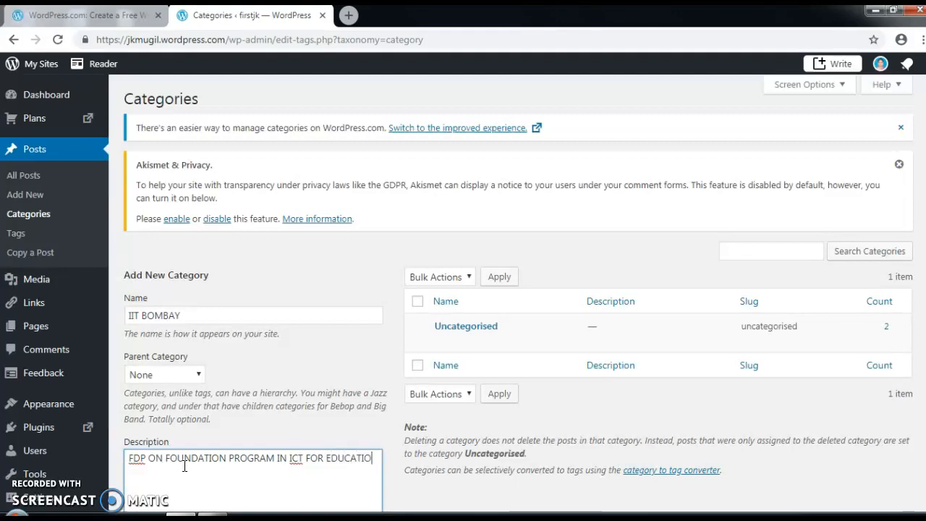
type("N")
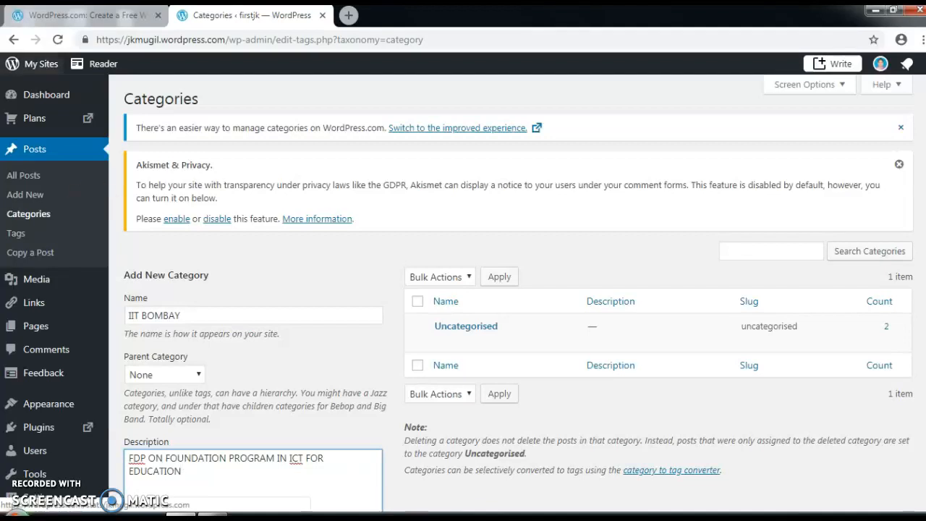
scroll(215, 340, "down", 2)
left_click(191, 448)
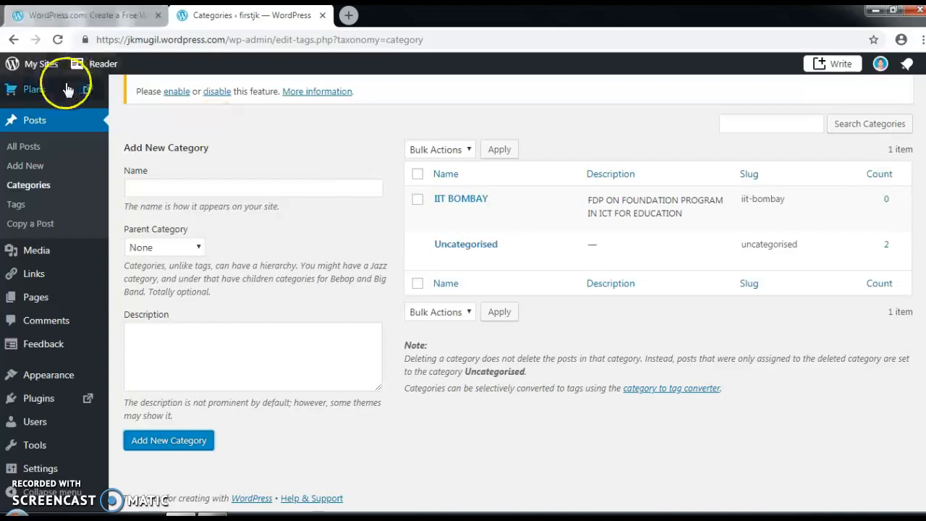
Step: Open the firstjk Media library, filter by Images and Documents, and select the phone-on-table image
left_click(36, 69)
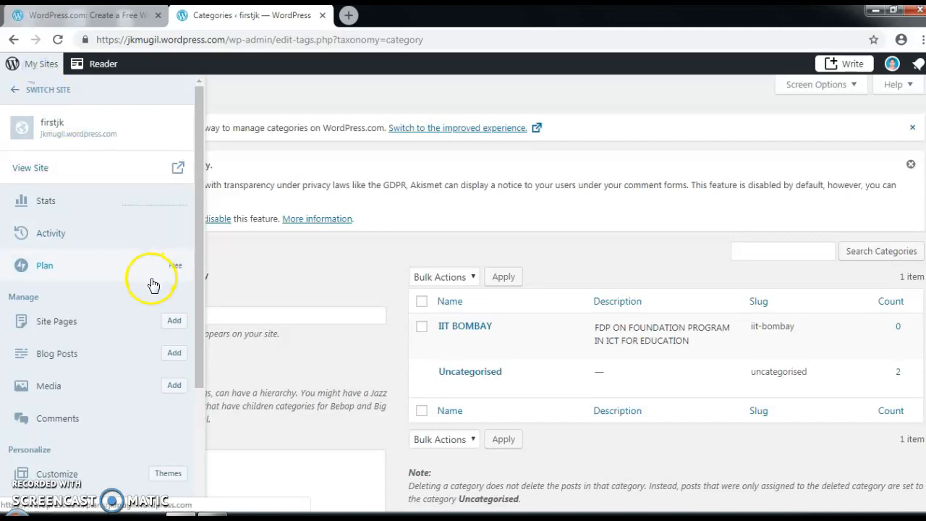
scroll(130, 311, "down", 3)
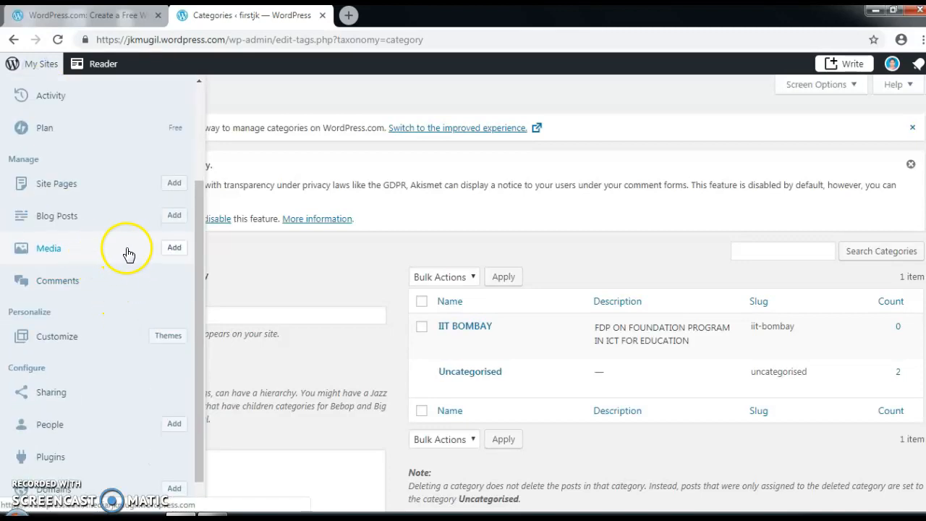
left_click(174, 248)
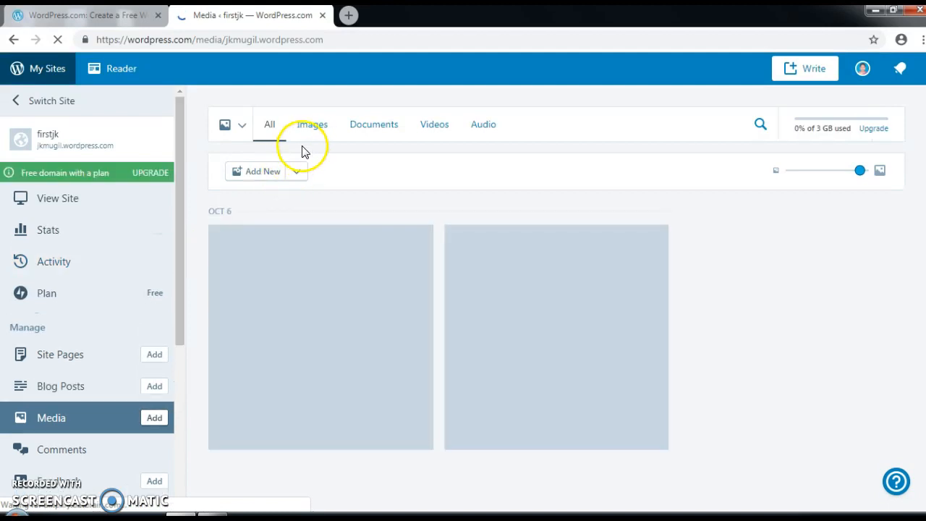
left_click(313, 130)
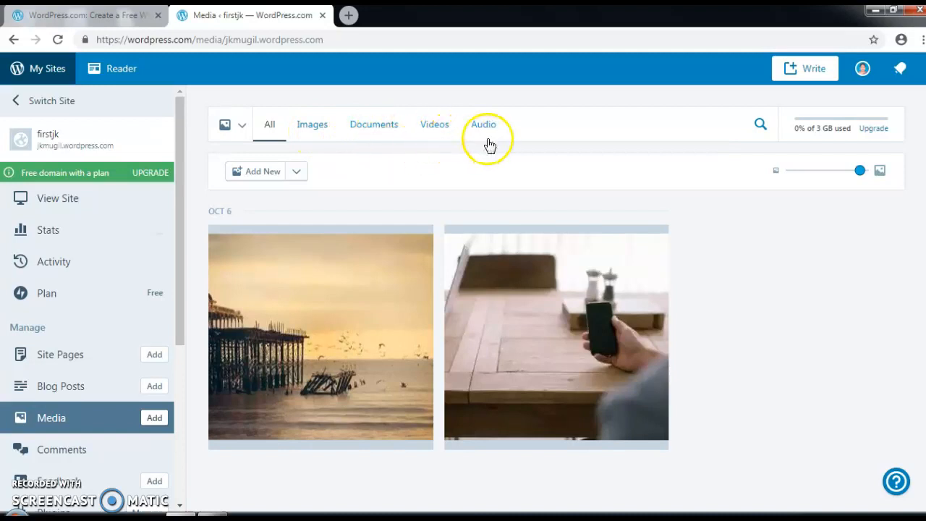
left_click(374, 133)
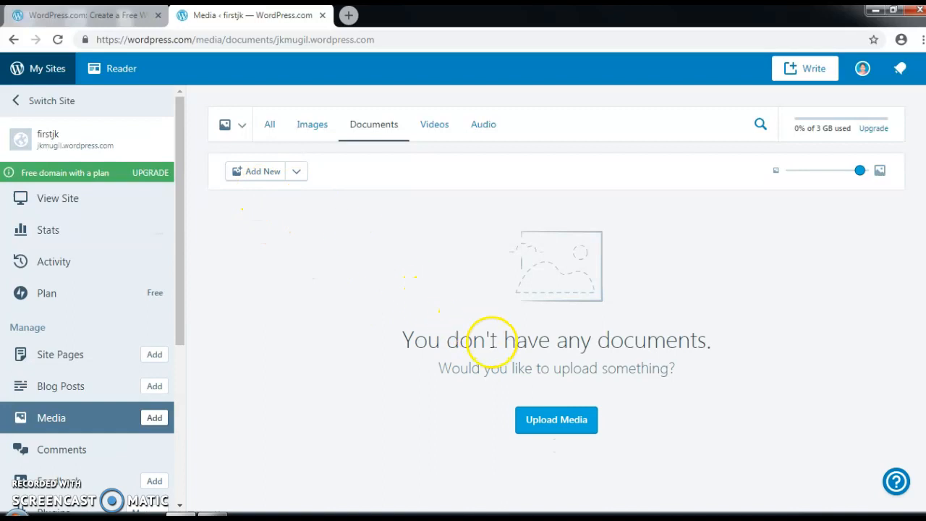
left_click(312, 130)
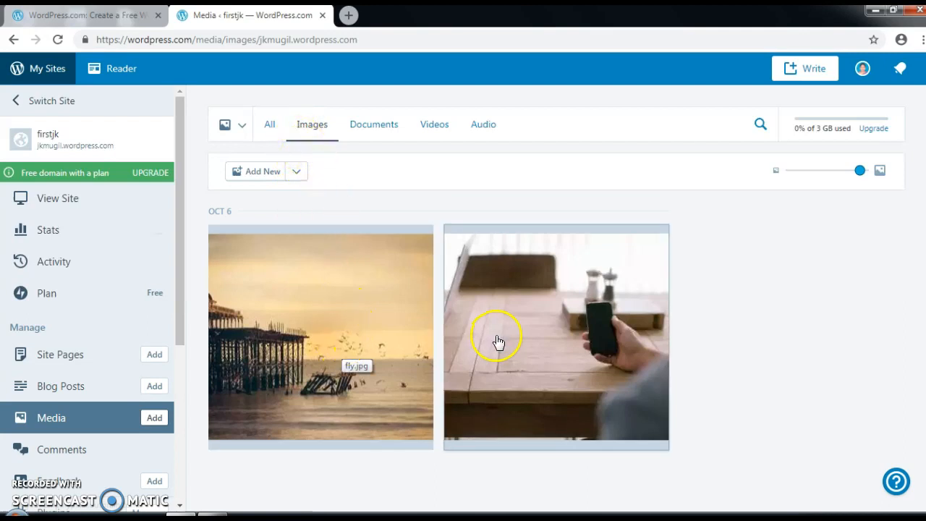
left_click(543, 336)
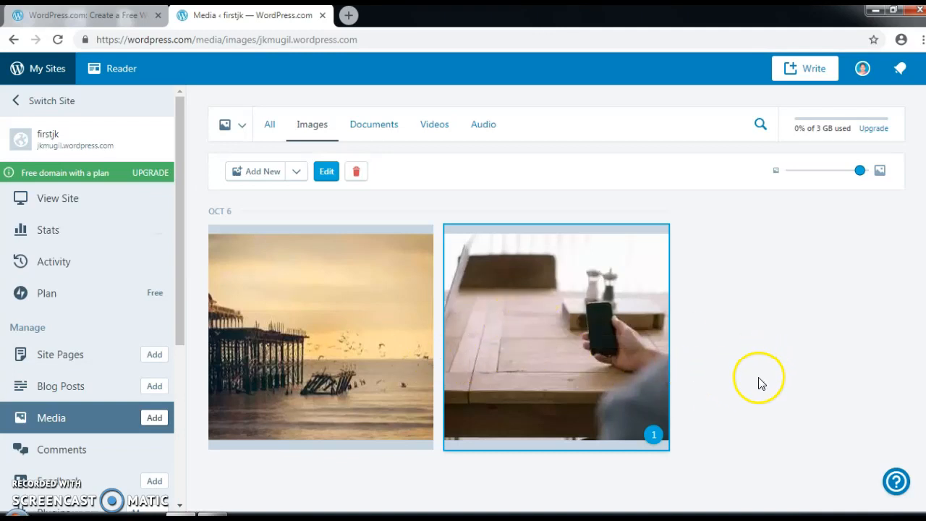
left_click(542, 334)
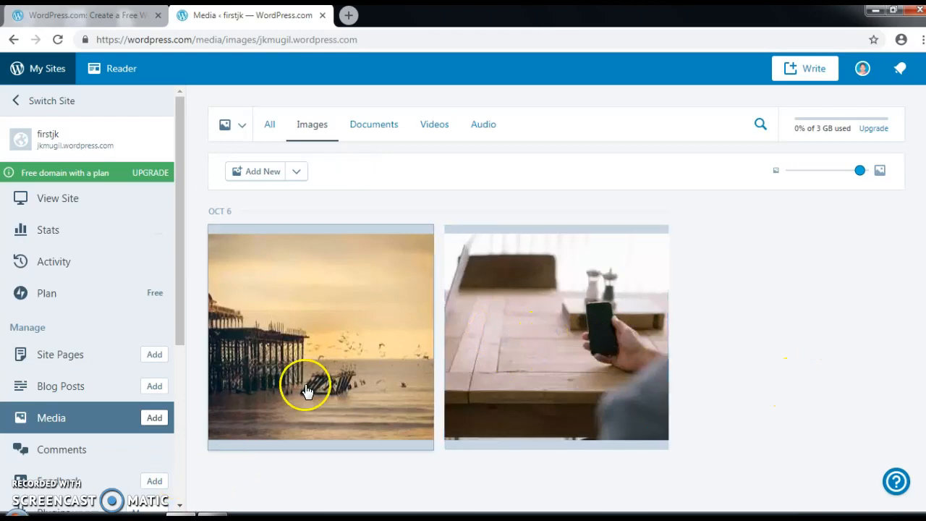
left_click(536, 318)
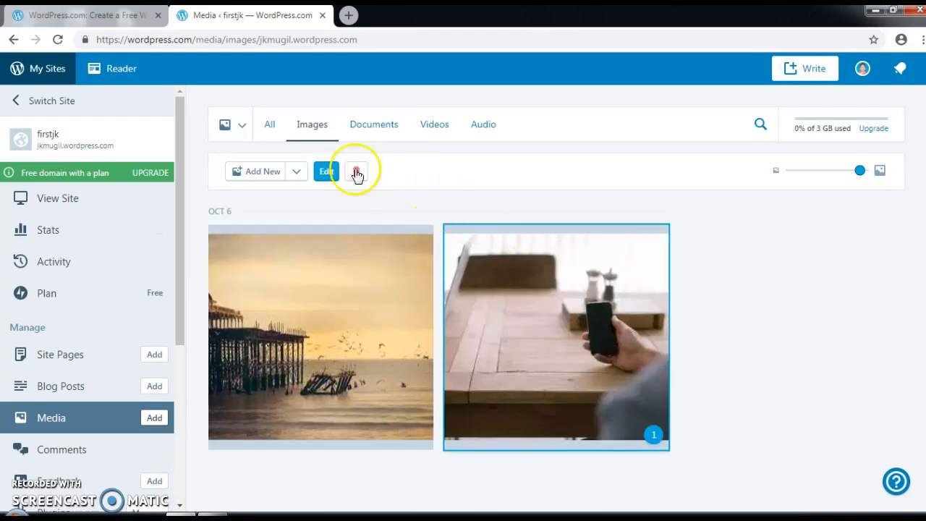
Step: Bring up the list of all five of the account's sites
left_click(241, 127)
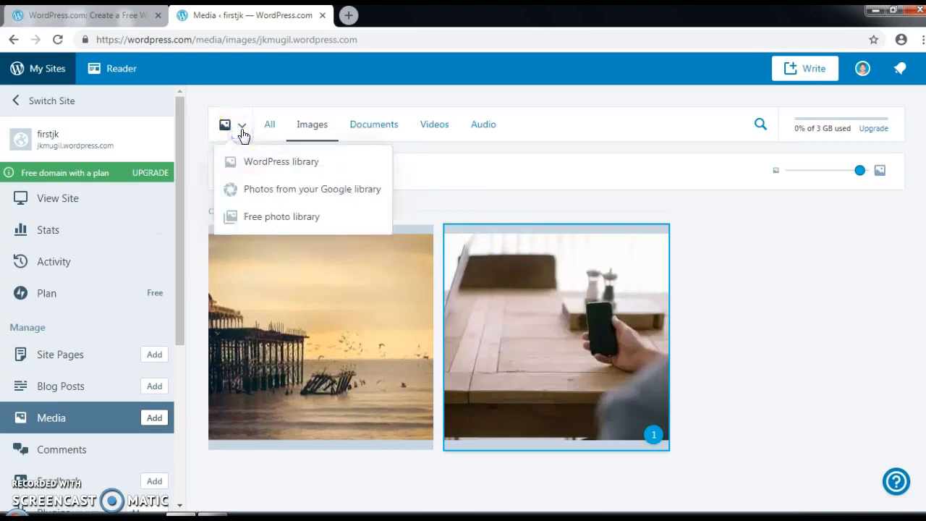
left_click(241, 129)
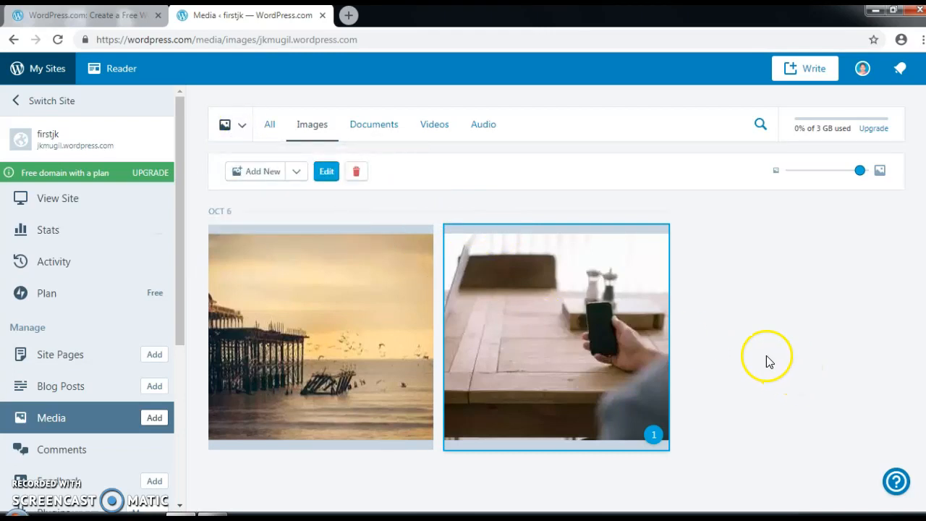
left_click(46, 105)
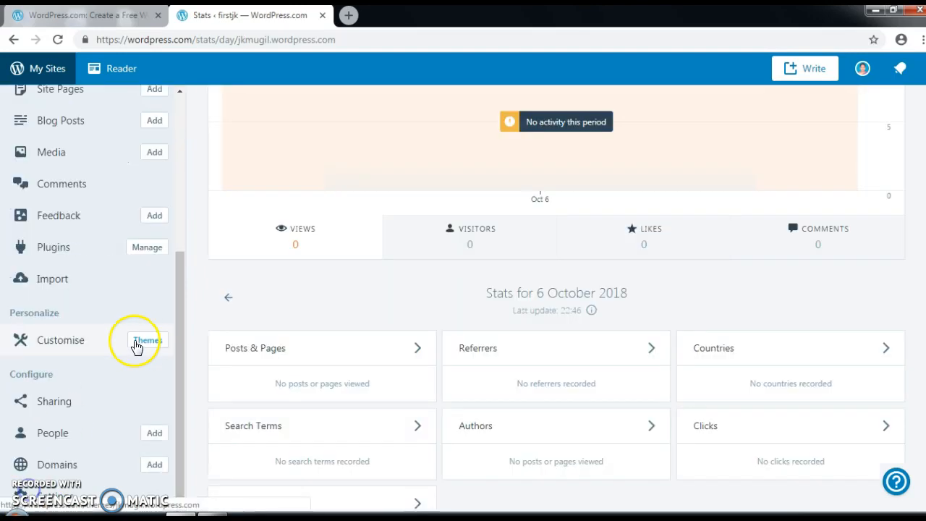
Step: Browse the themes available for the firstjk site
left_click(147, 343)
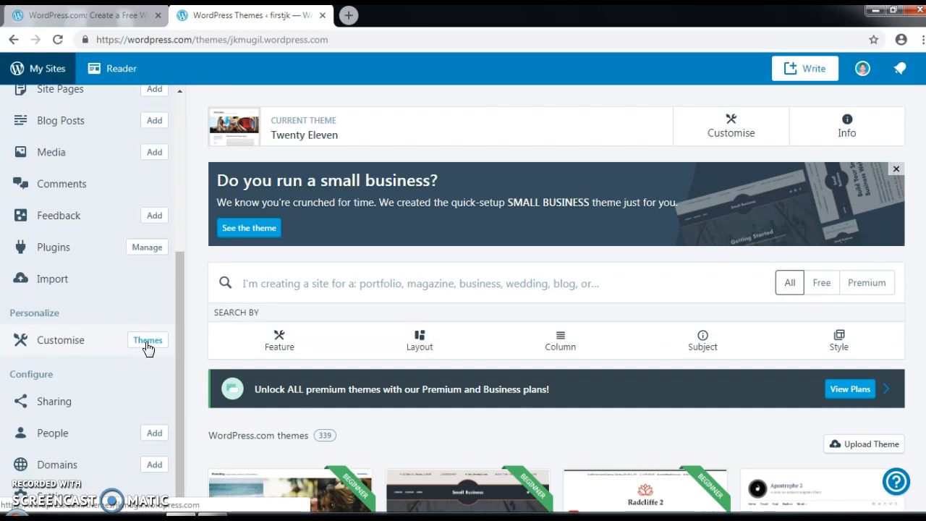
scroll(347, 364, "down", 3)
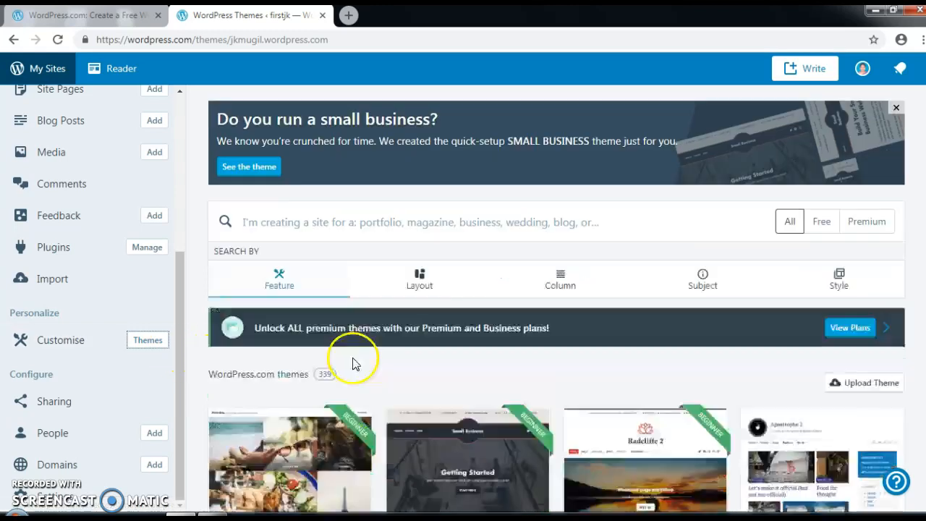
scroll(365, 354, "up", 3)
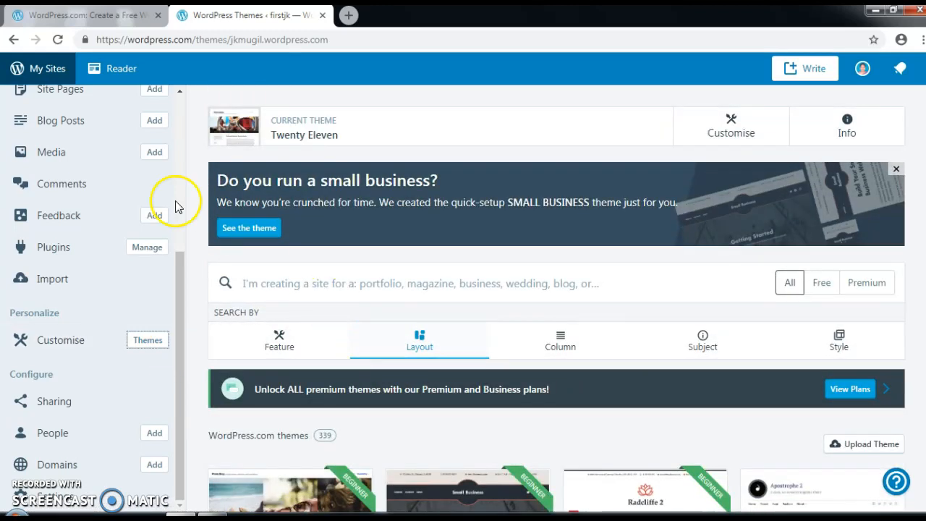
scroll(120, 229, "up", 5)
Step: Scroll through the live firstjk site preview, then open the Customiser
left_click(70, 198)
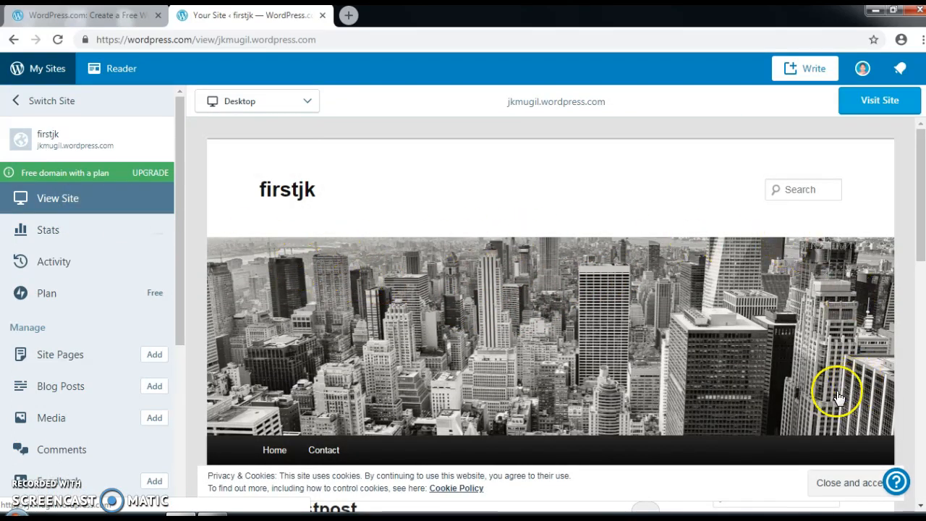
scroll(561, 352, "down", 2)
scroll(559, 351, "down", 2)
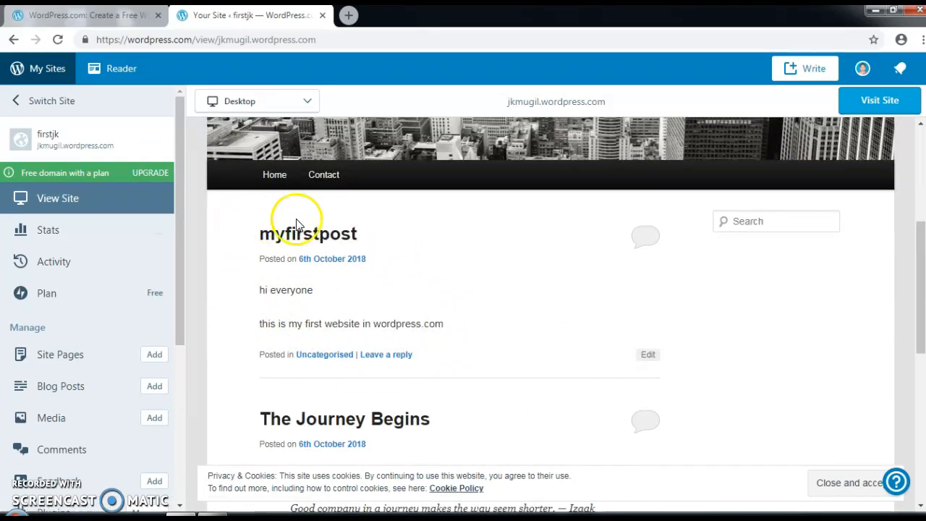
scroll(417, 374, "down", 1)
scroll(413, 378, "down", 2)
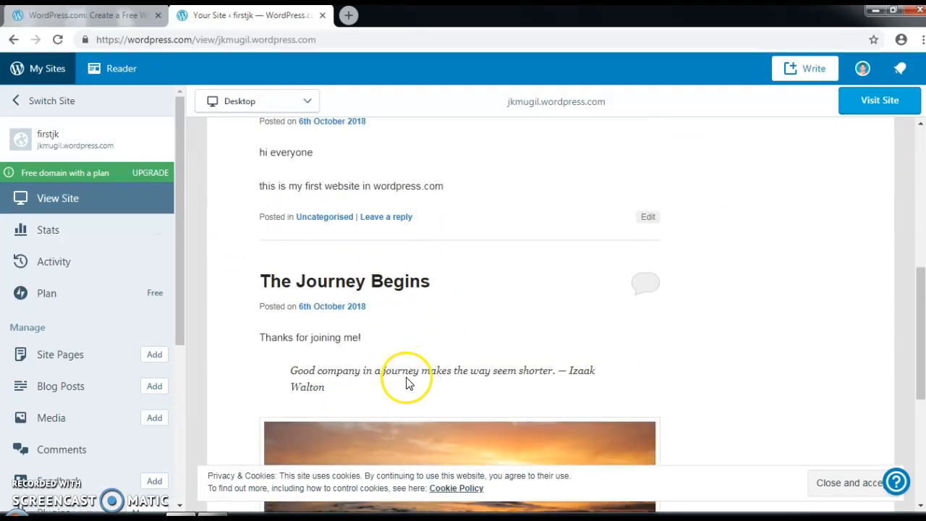
scroll(405, 378, "down", 5)
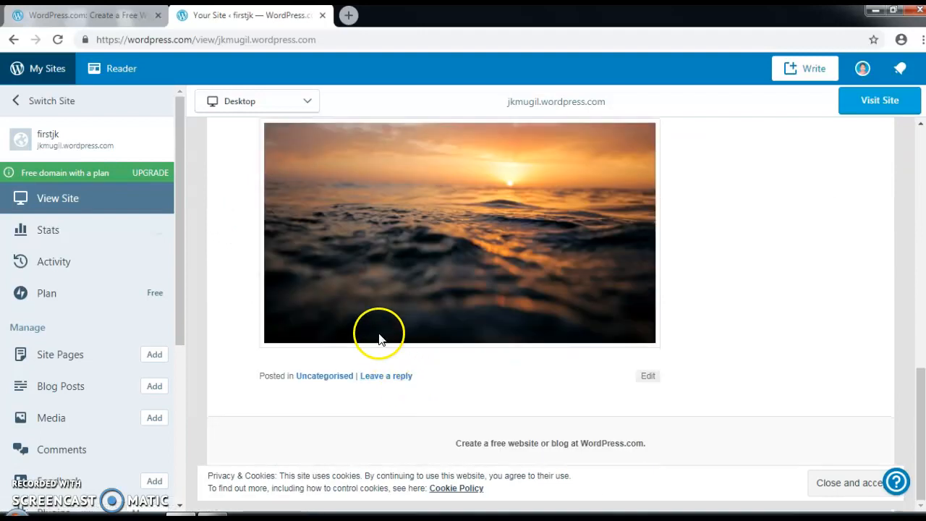
scroll(378, 330, "up", 5)
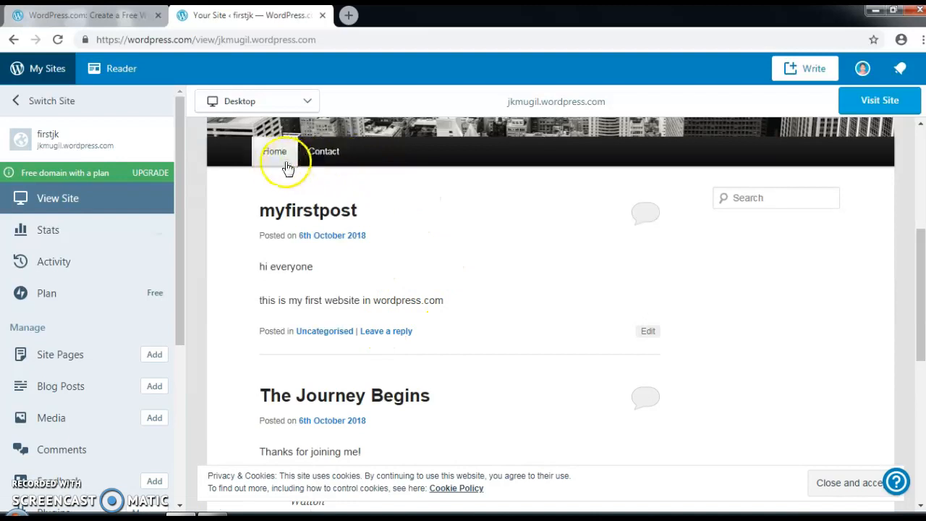
scroll(180, 231, "down", 3)
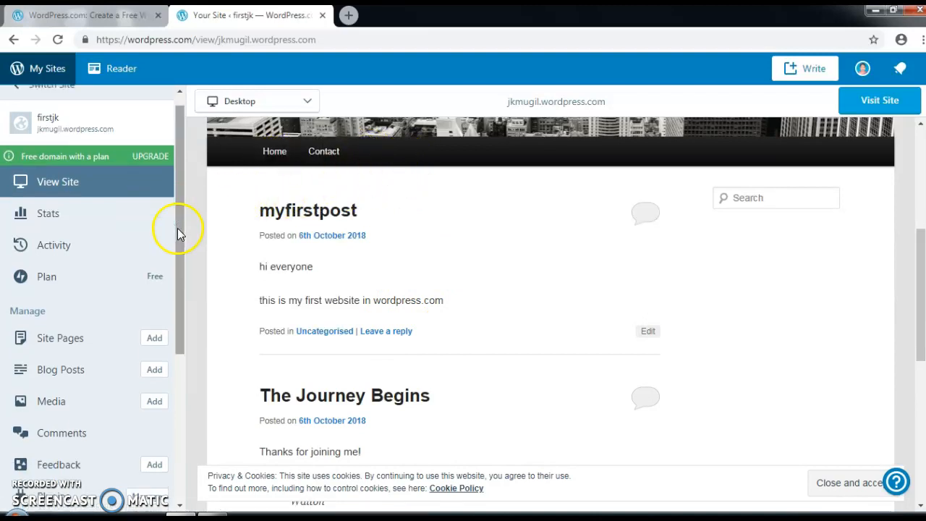
scroll(182, 248, "down", 1)
scroll(182, 248, "up", 3)
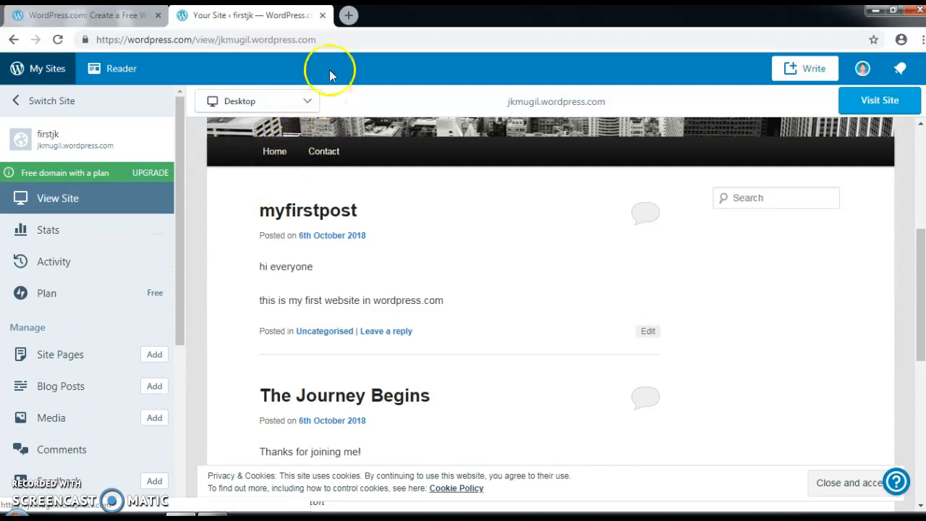
scroll(227, 296, "down", 2)
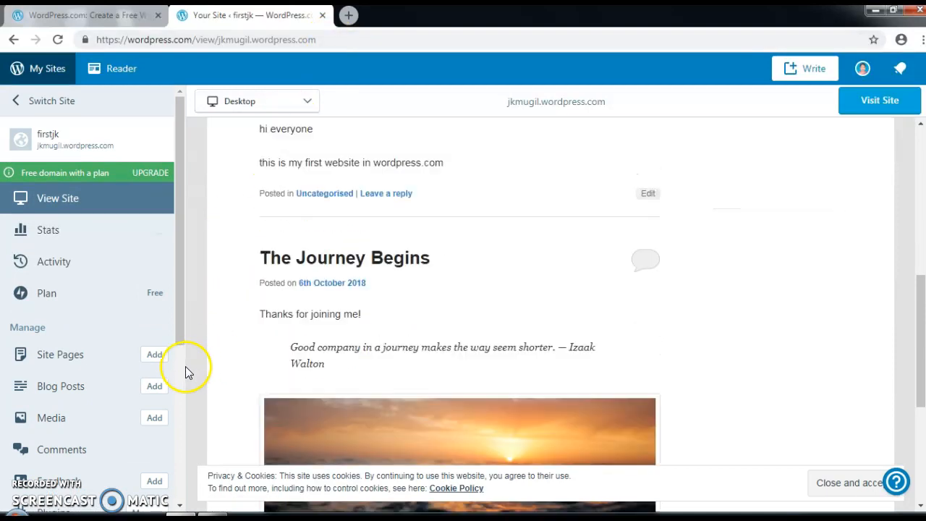
scroll(97, 314, "down", 2)
scroll(100, 312, "down", 2)
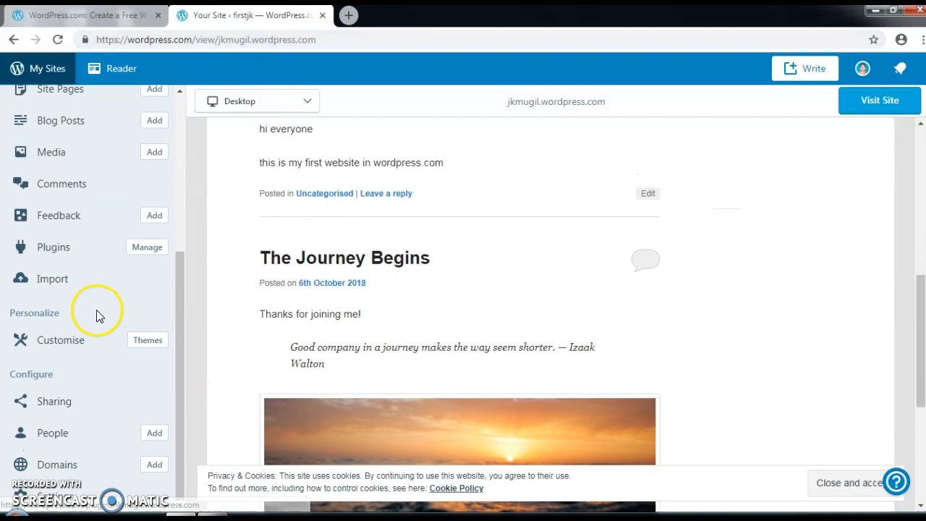
left_click(76, 346)
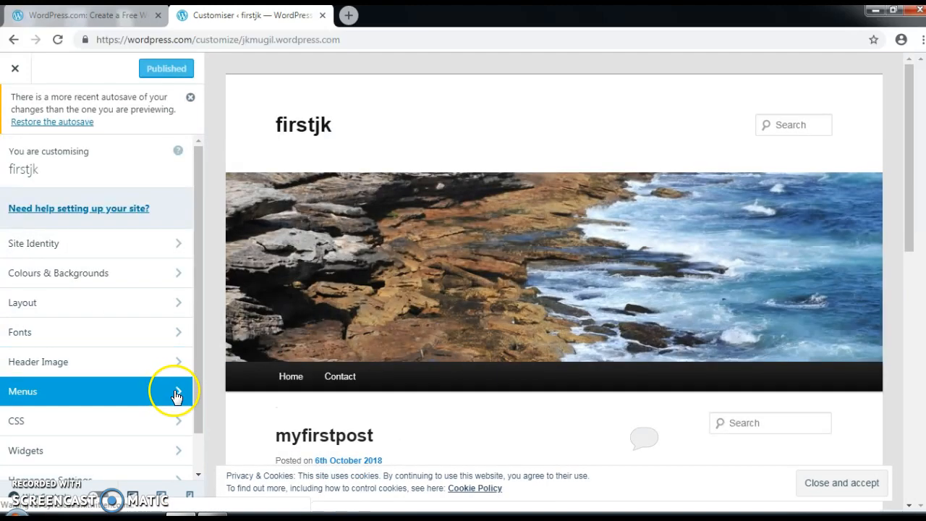
Step: Open the Primary menu in the Customizer and show the items that can be added
left_click(173, 393)
left_click(178, 236)
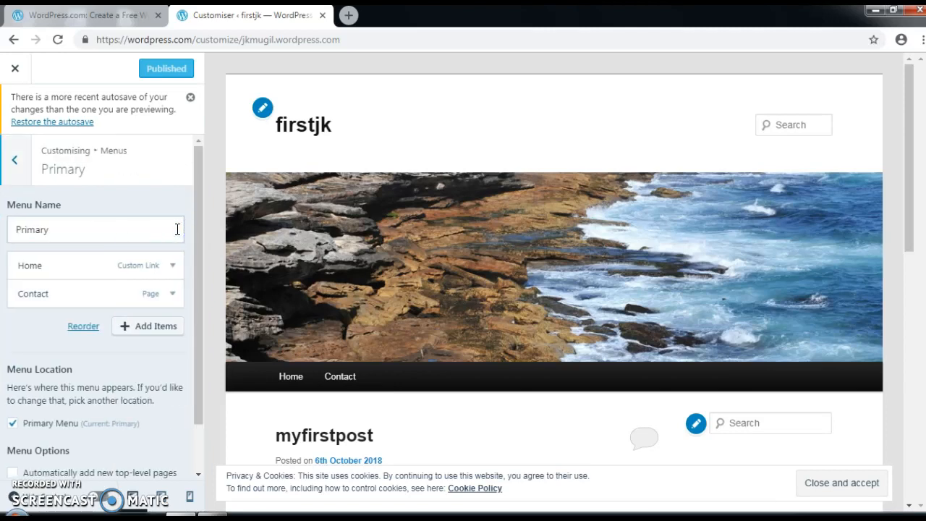
left_click(167, 327)
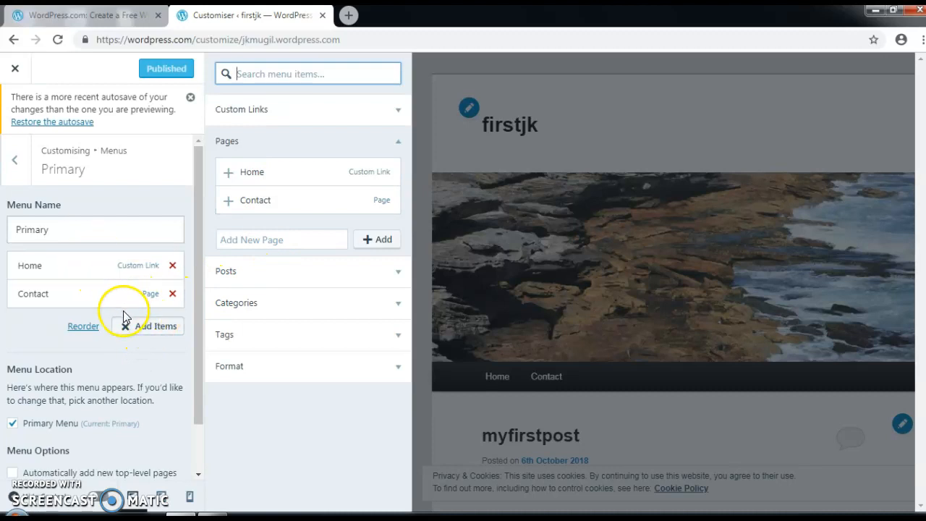
left_click(93, 348)
left_click(68, 231)
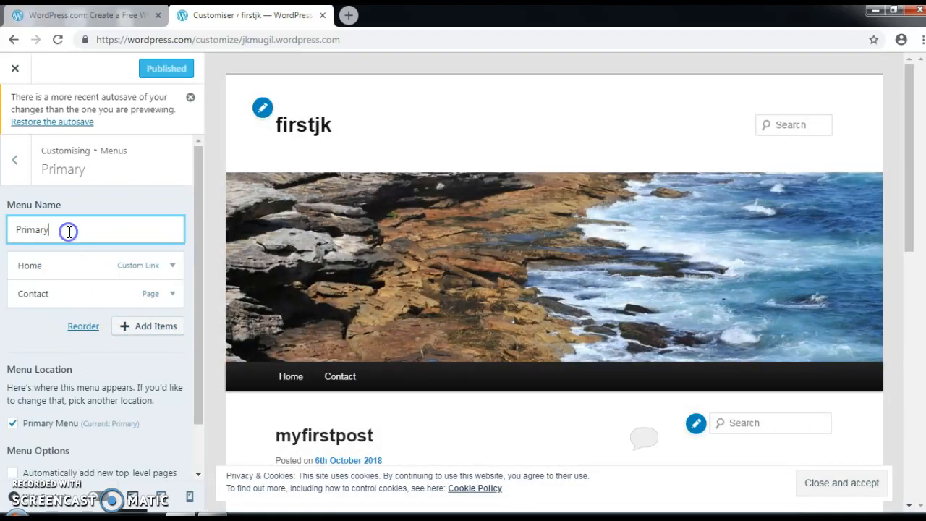
left_click(151, 329)
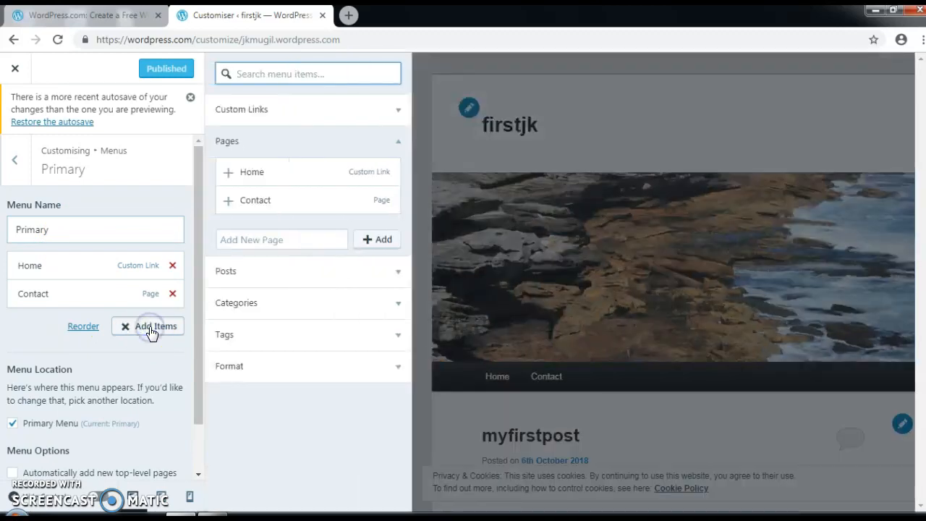
Step: Add a new 'About me' page to the Primary menu, remove the duplicate entry, and preview it
left_click(261, 242)
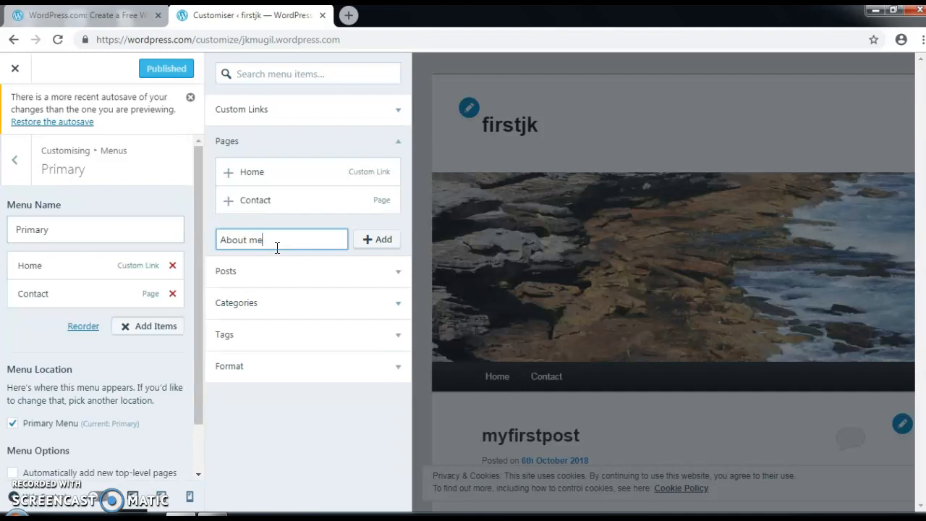
left_click(376, 241)
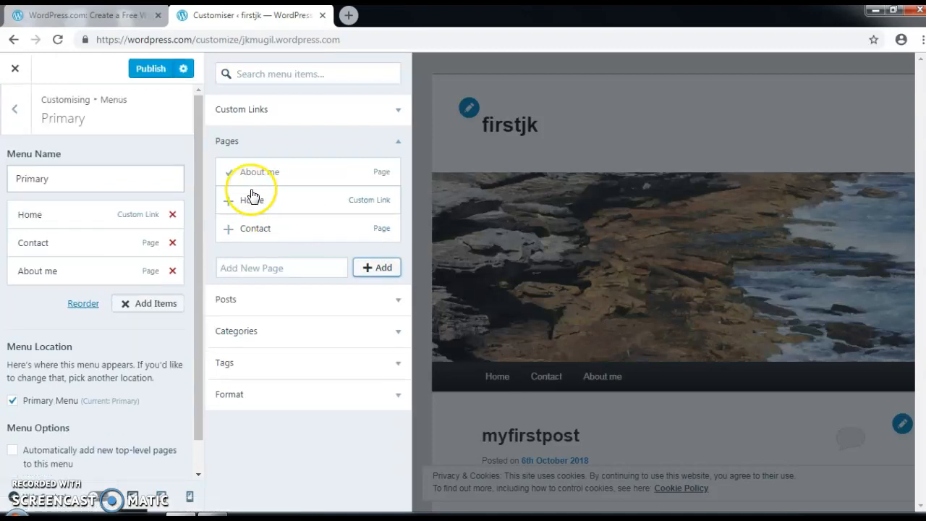
left_click(230, 176)
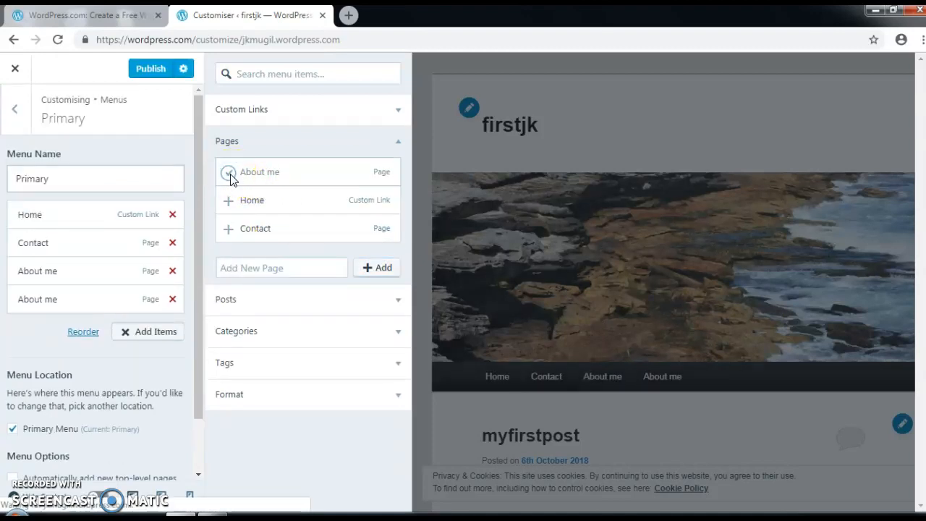
left_click(173, 272)
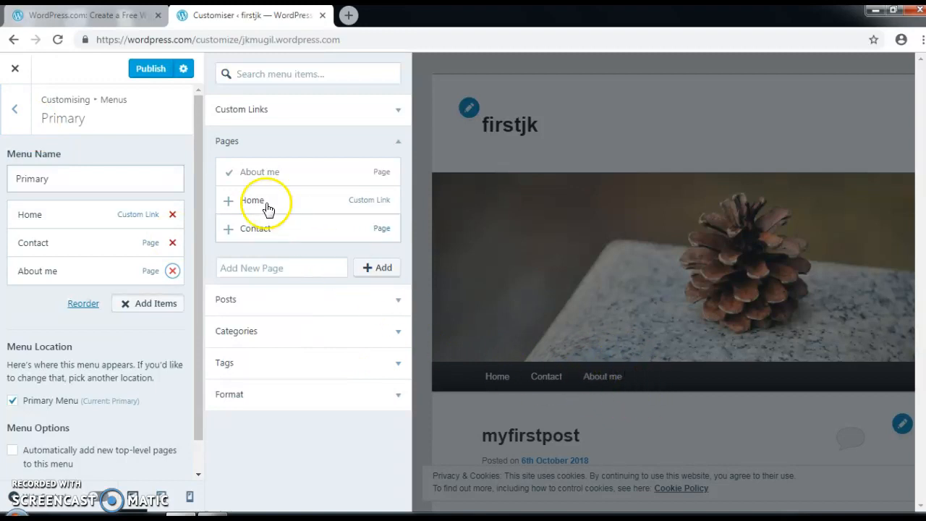
left_click(14, 112)
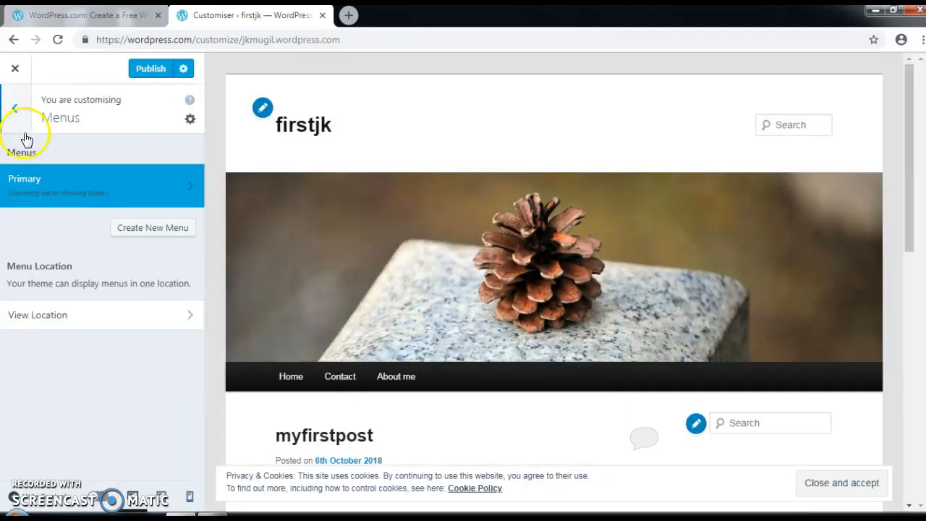
left_click(396, 382)
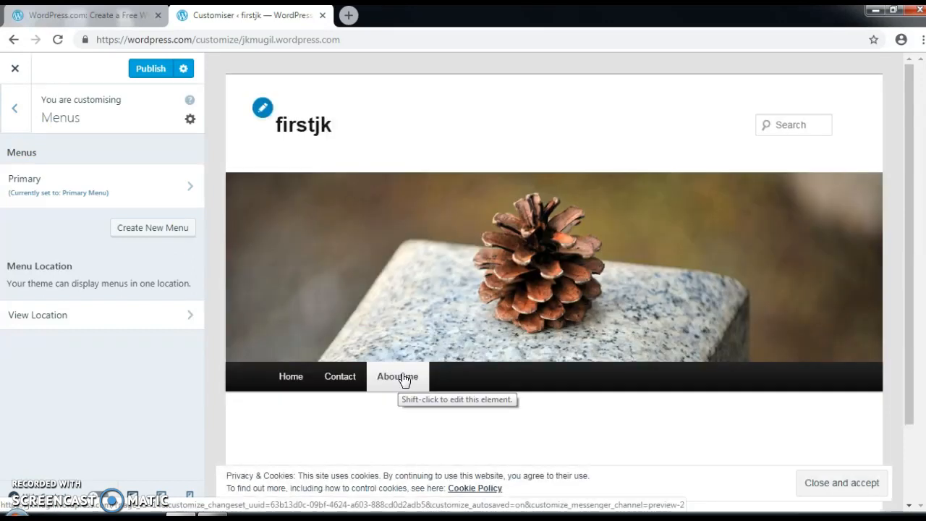
left_click(263, 113)
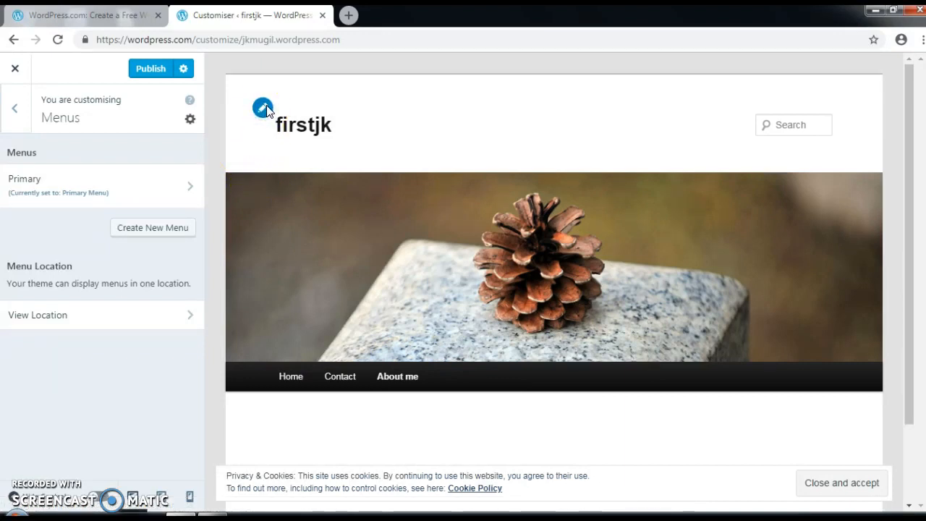
scroll(424, 269, "down", 2)
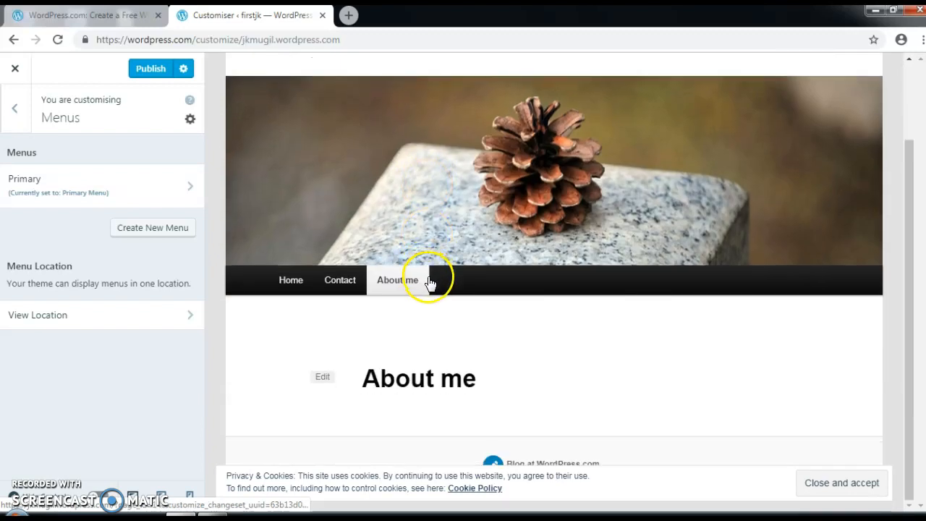
Step: Give the About me page the content 'im' and publish it
left_click(322, 377)
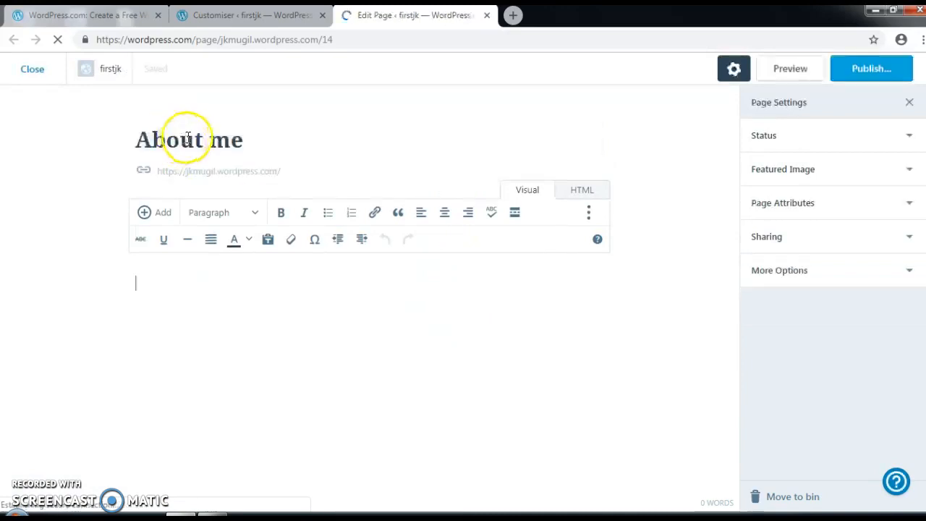
left_click(184, 286)
type("im")
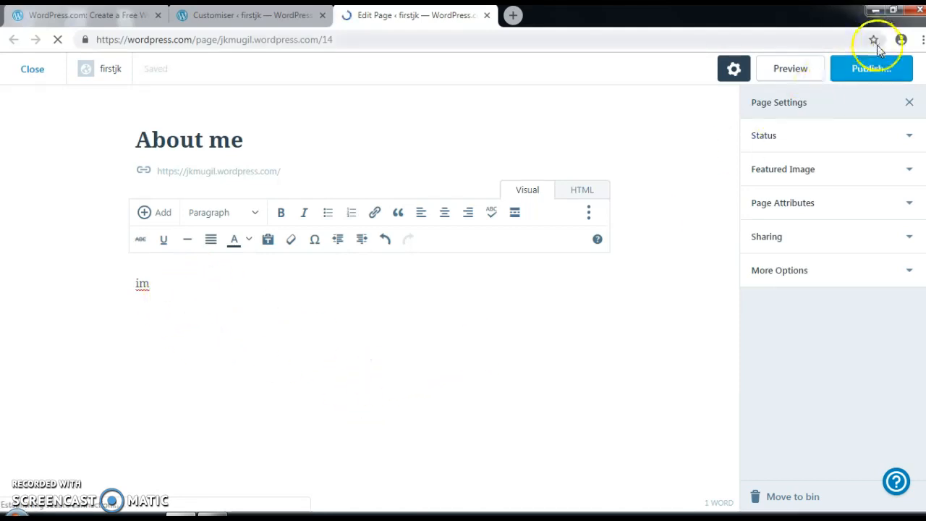
left_click(866, 72)
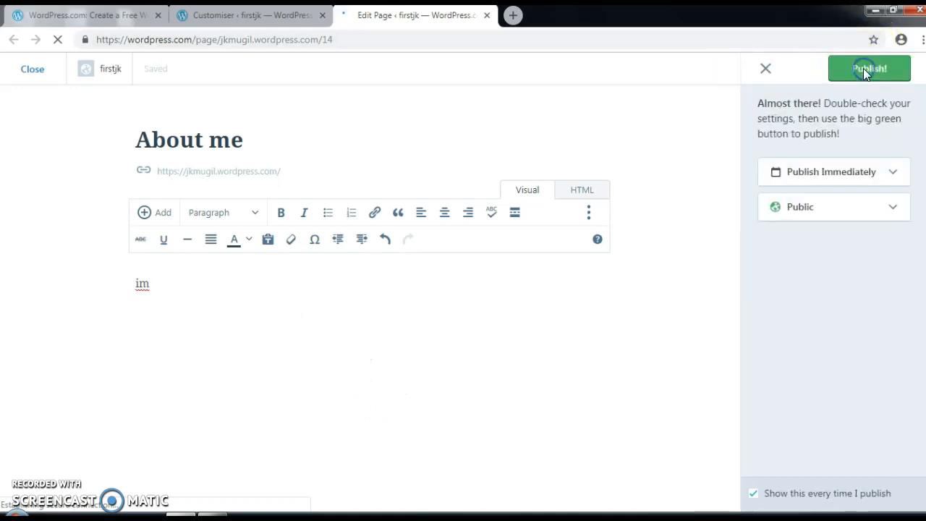
left_click(868, 70)
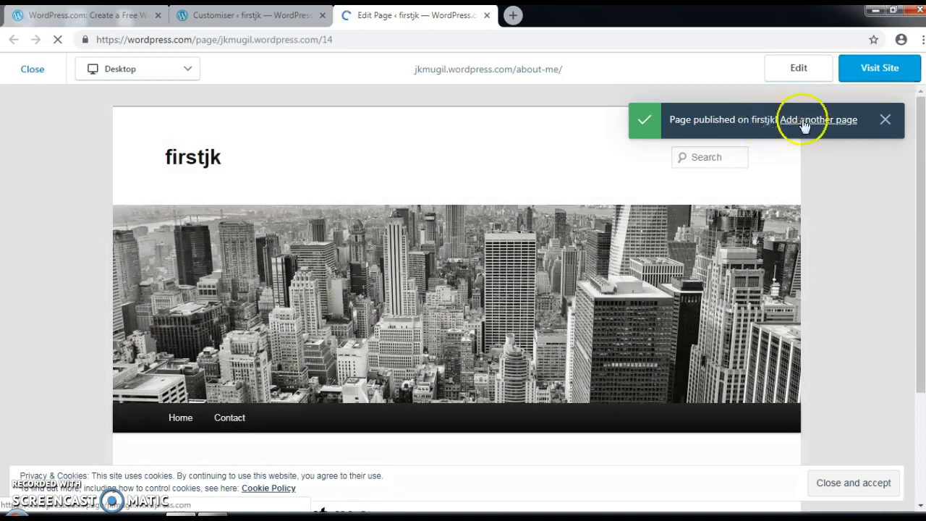
Step: Dismiss the published notice, close the editor, and preview the firstjk homepage
left_click(884, 121)
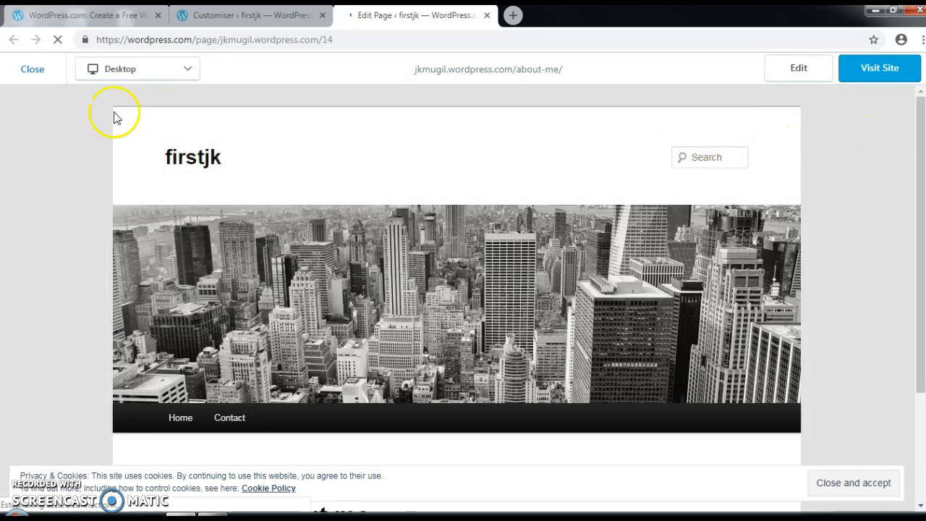
left_click(33, 71)
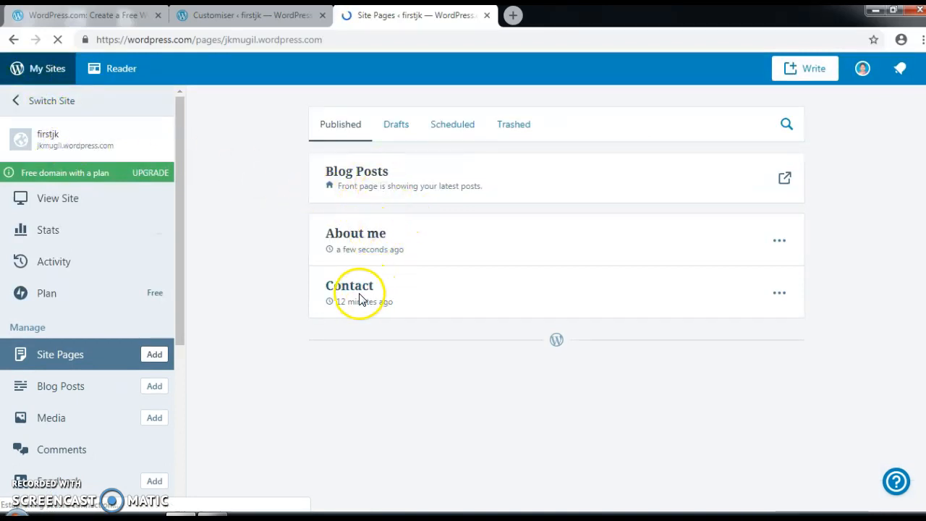
left_click(69, 201)
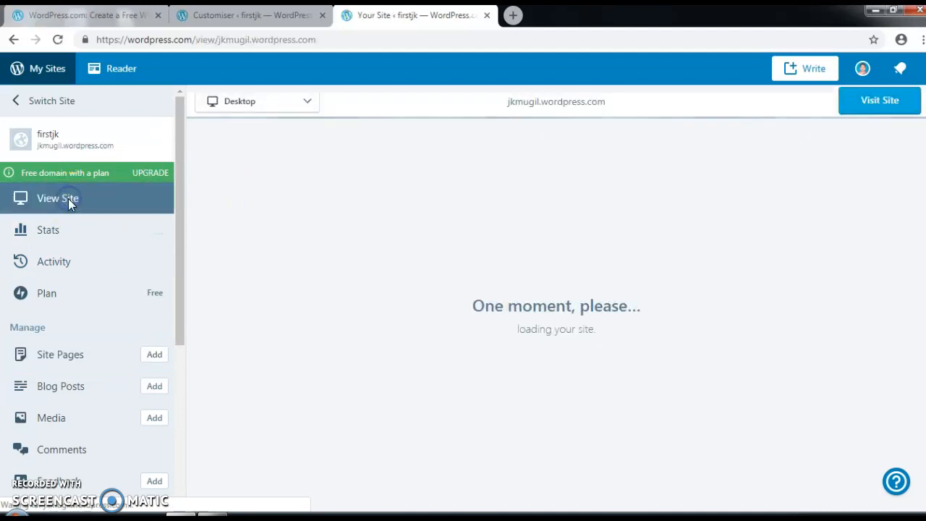
scroll(535, 239, "down", 3)
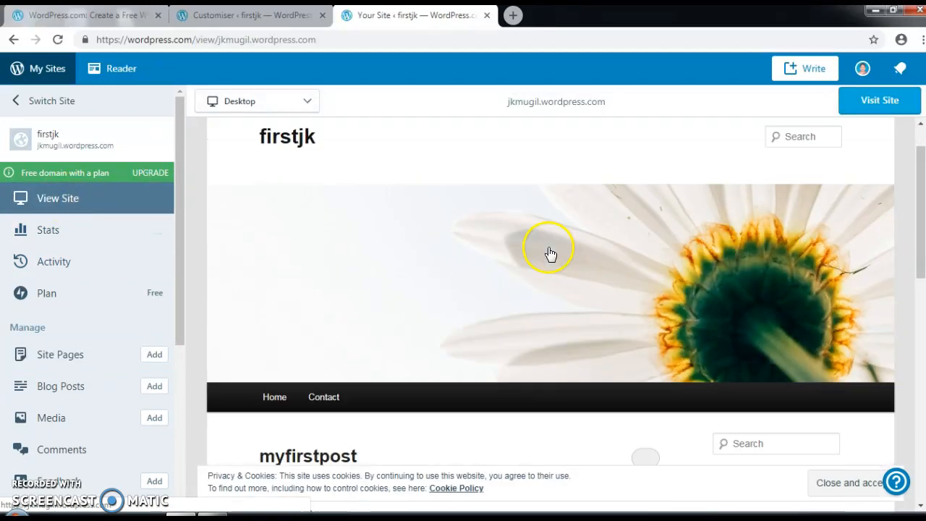